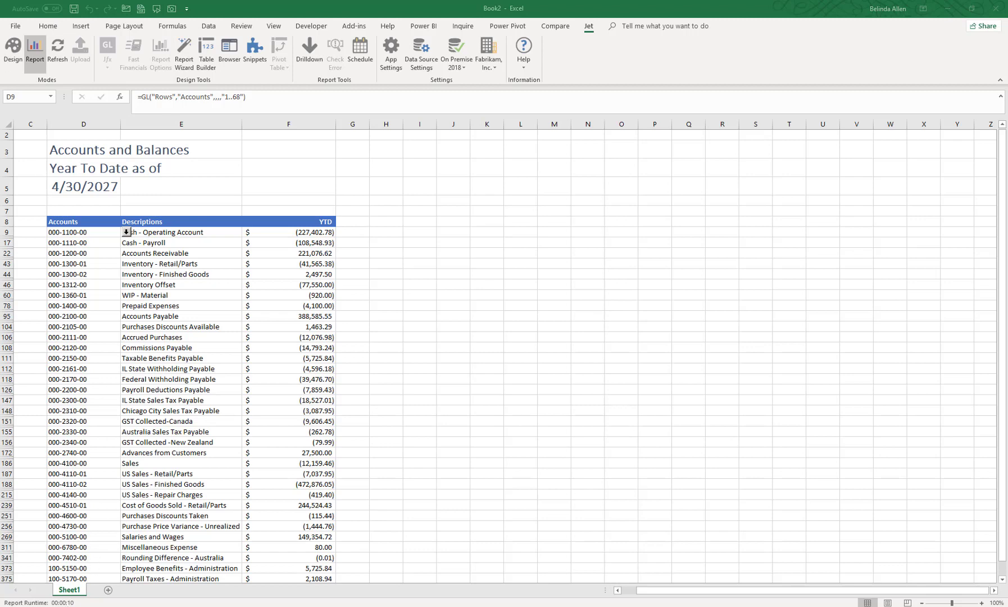
Step: Switch the Jet report from Report mode back to Design mode
{"action": "left_click", "coordinate": [9, 50]}
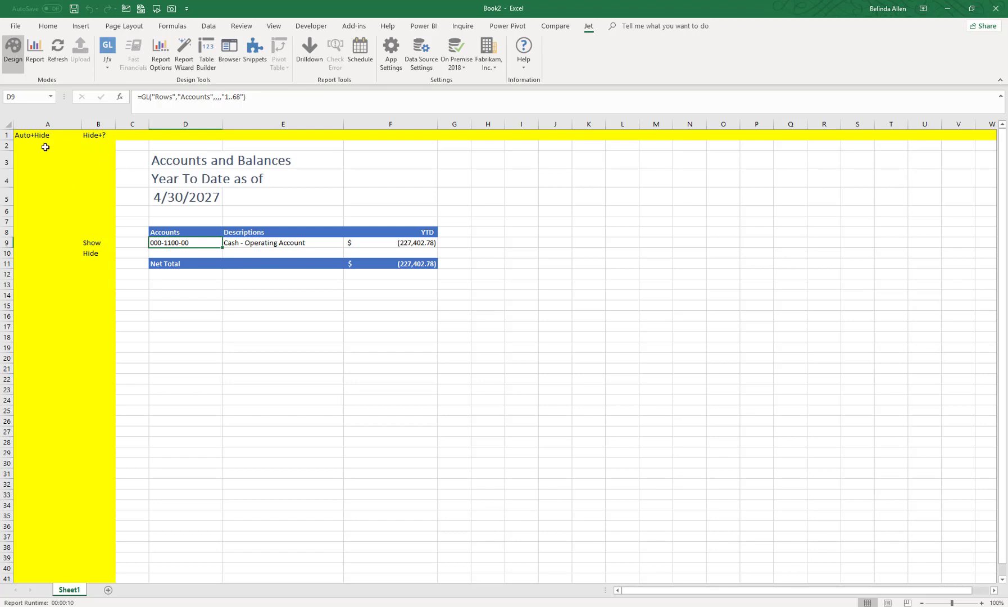
{"action": "mouse_move", "coordinate": [43, 144]}
{"action": "left_mouse_down"}
{"action": "mouse_move", "coordinate": [38, 332]}
{"action": "mouse_move", "coordinate": [14, 540]}
{"action": "left_mouse_up"}
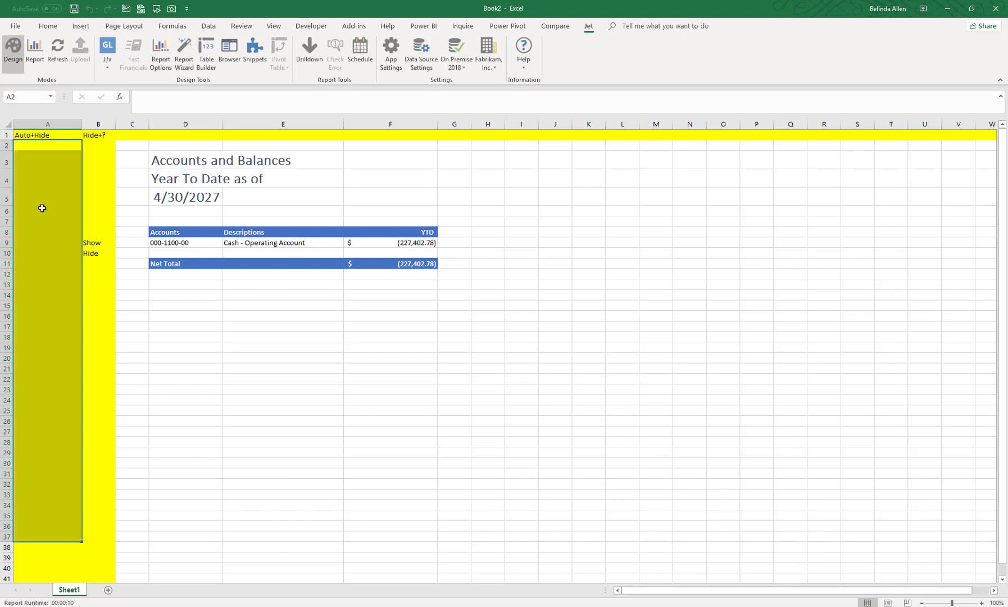
{"action": "left_click", "coordinate": [46, 136]}
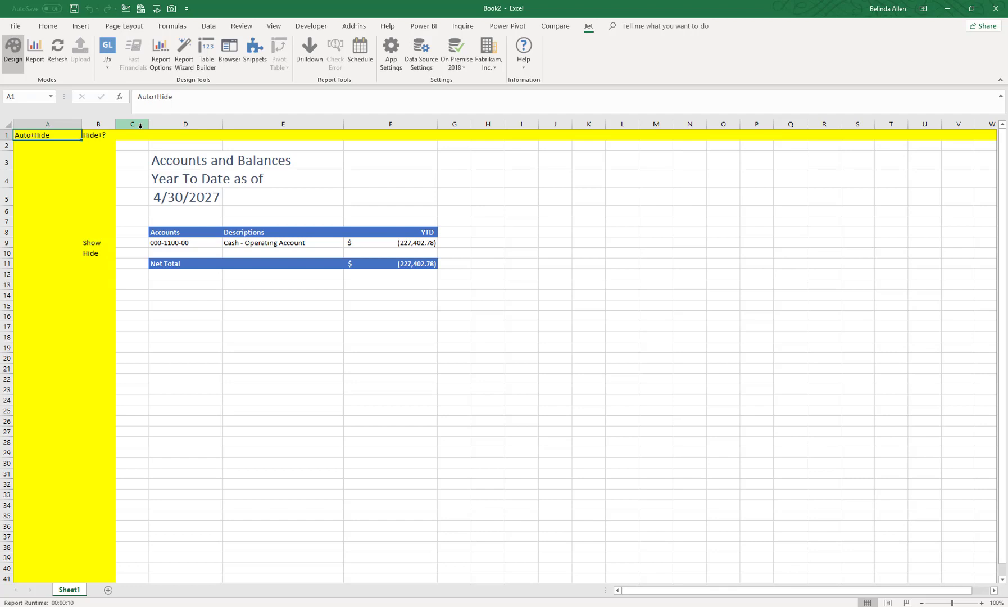
{"action": "left_click", "coordinate": [95, 143]}
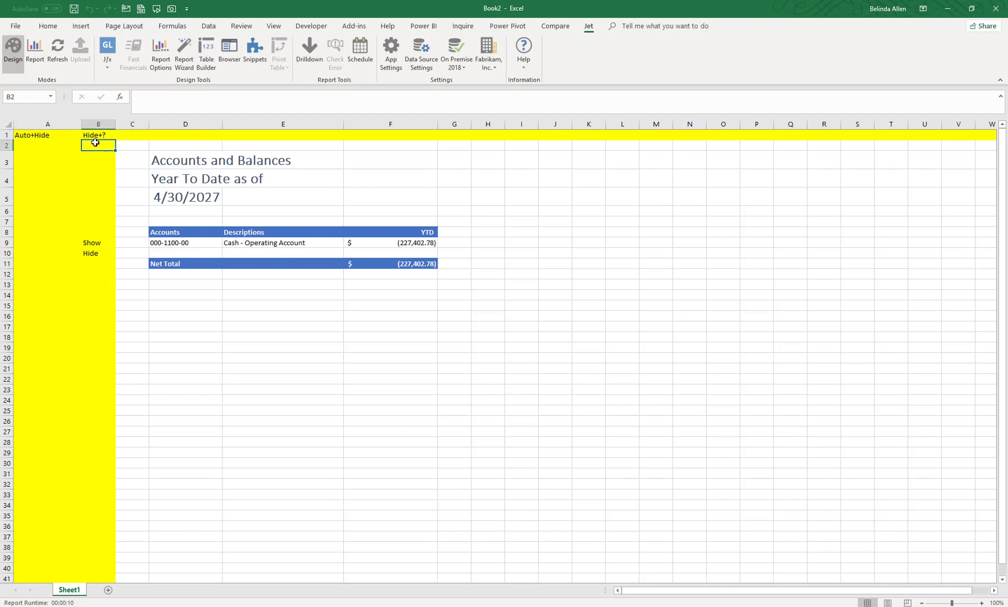
{"action": "left_click", "coordinate": [94, 241]}
{"action": "left_click", "coordinate": [97, 256]}
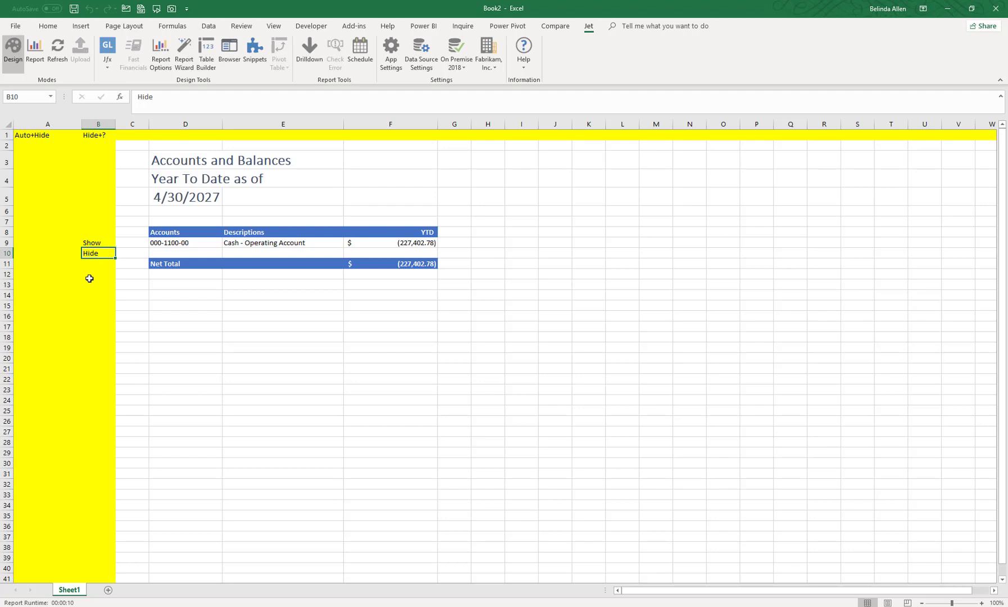
{"action": "left_click", "coordinate": [100, 138]}
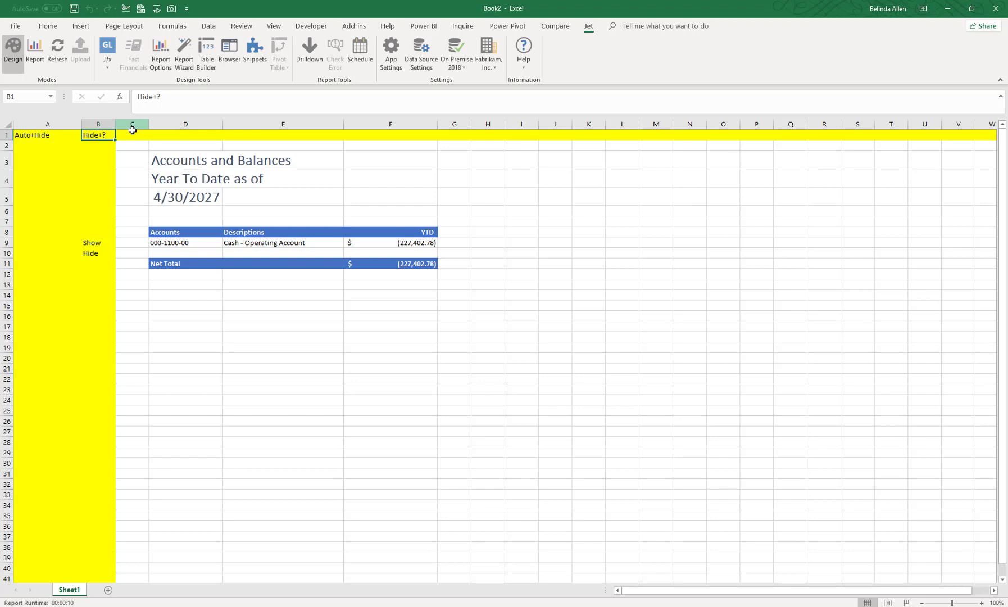
{"action": "left_click", "coordinate": [131, 134]}
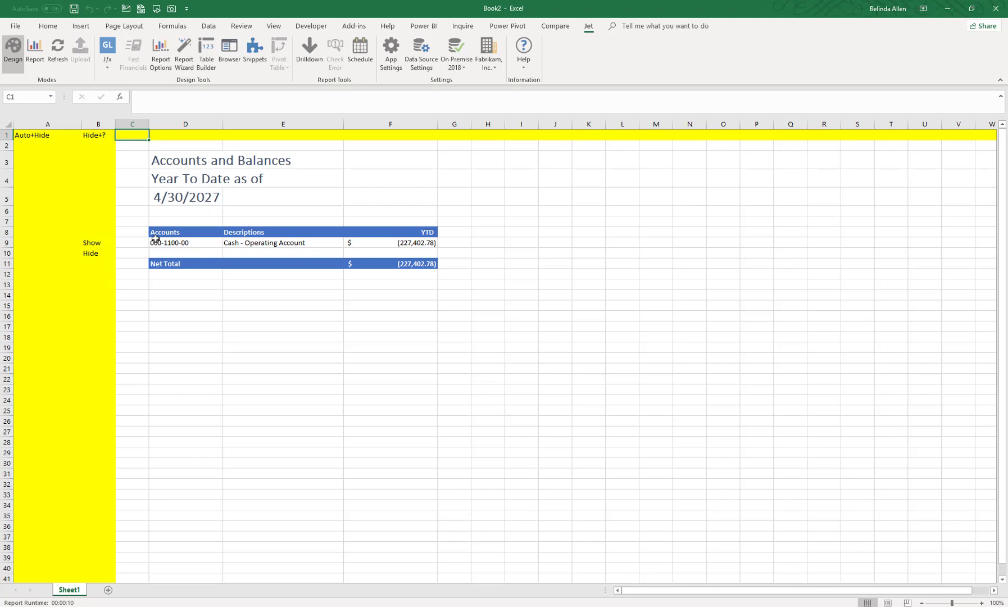
{"action": "left_click", "coordinate": [47, 134]}
{"action": "key", "text": "ctrl+space"}
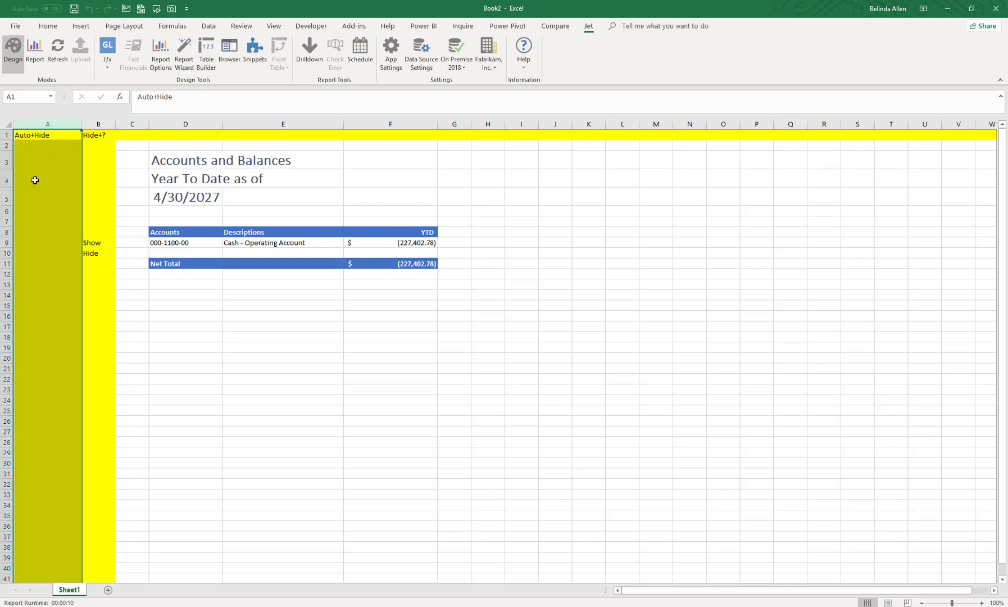
{"action": "left_click_drag", "start_coordinate": [238, 134], "coordinate": [555, 139]}
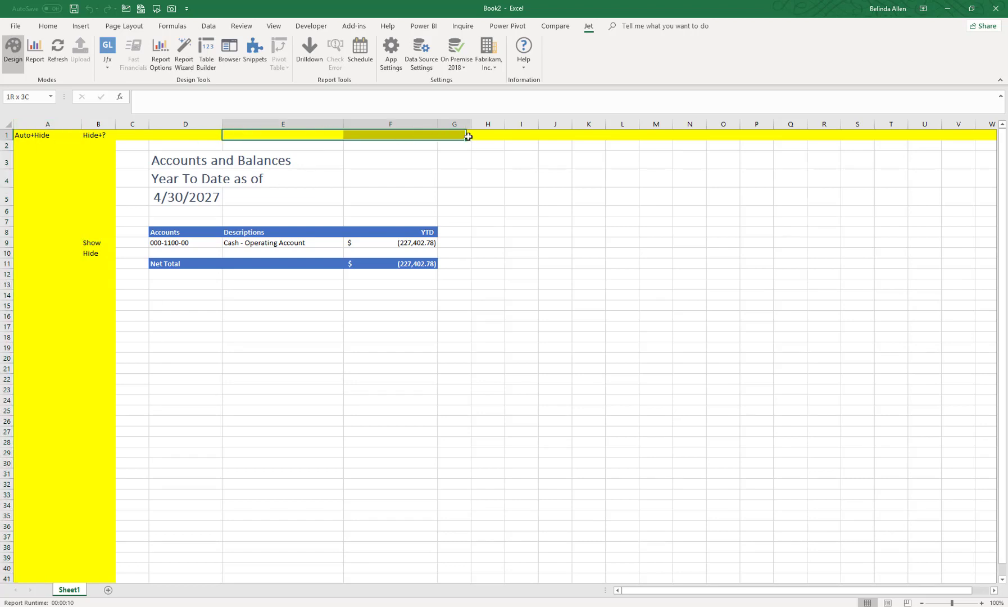
{"action": "left_click_drag", "start_coordinate": [218, 145], "coordinate": [387, 148]}
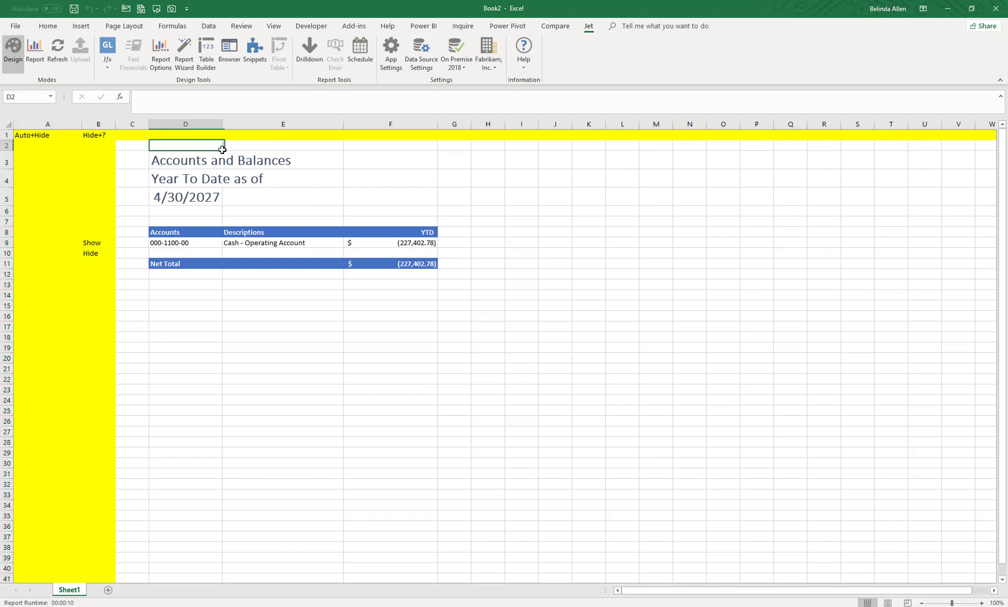
{"action": "left_click", "coordinate": [31, 147]}
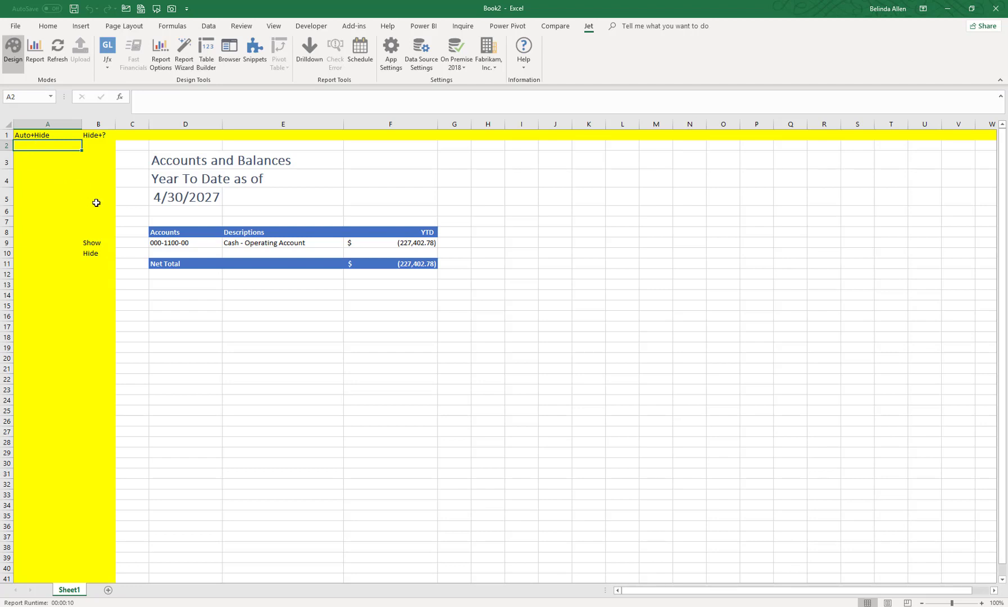
{"action": "left_click", "coordinate": [102, 148]}
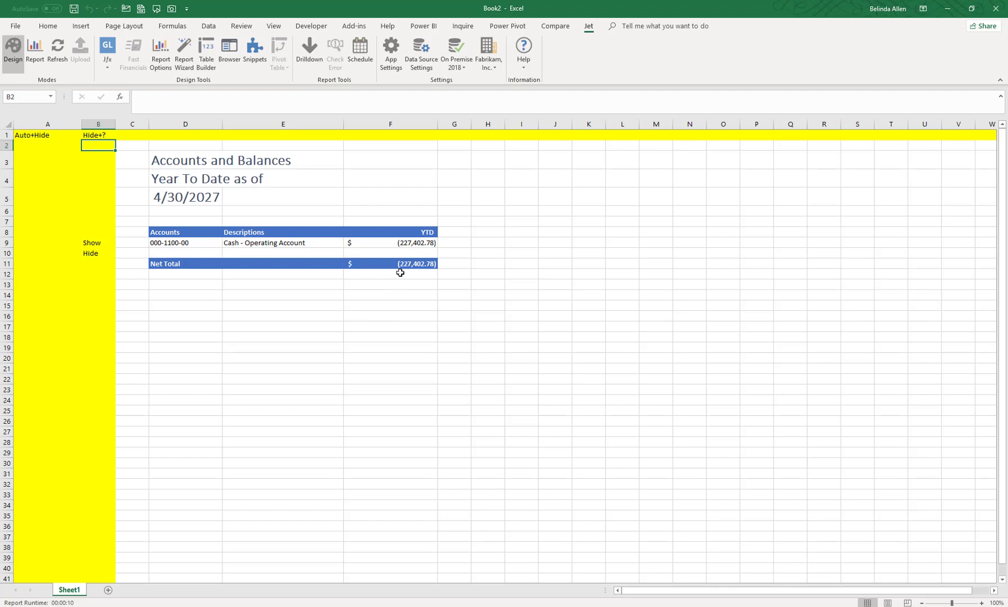
{"action": "left_click", "coordinate": [412, 241]}
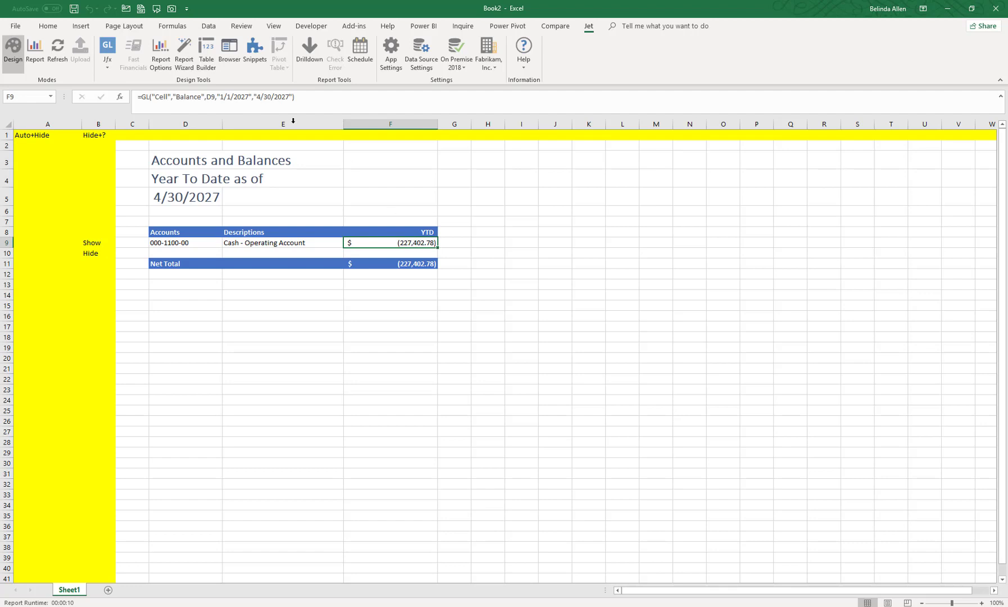
{"action": "left_click", "coordinate": [106, 51]}
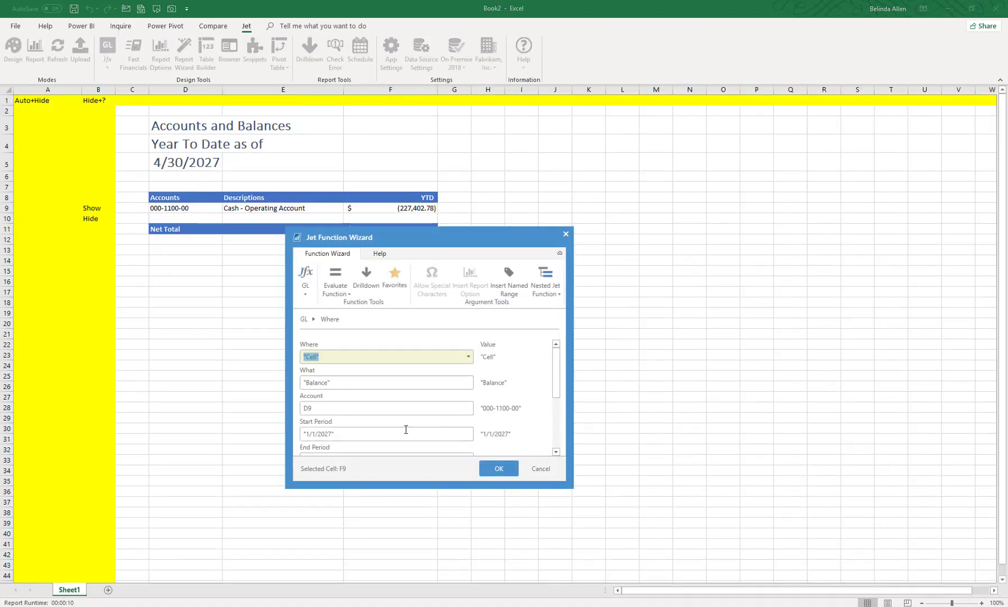
{"action": "scroll", "coordinate": [406, 429], "scroll_direction": "down", "scroll_amount": 2}
{"action": "scroll", "coordinate": [405, 429], "scroll_direction": "down", "scroll_amount": 1}
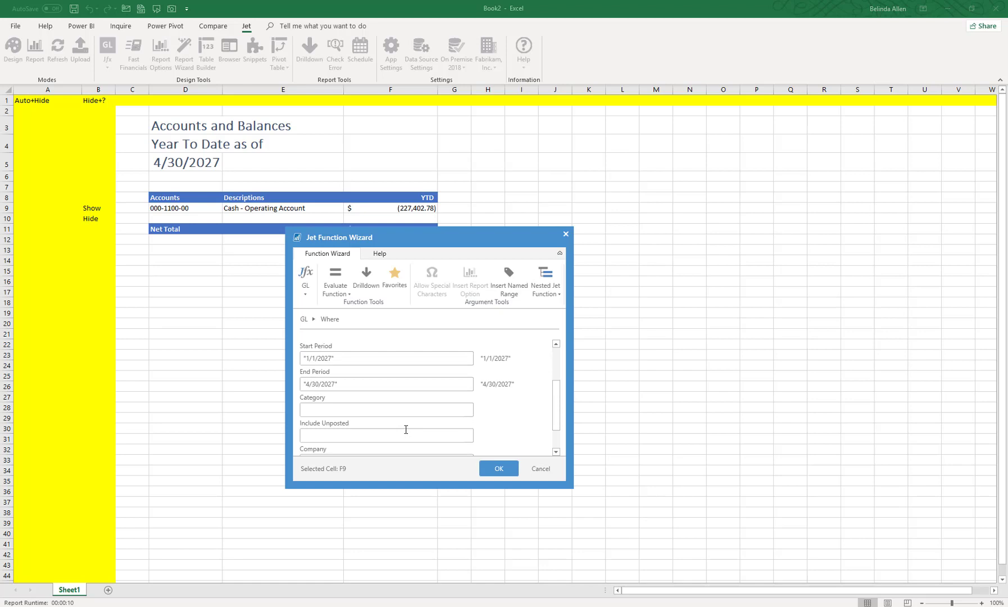
{"action": "left_click", "coordinate": [341, 359]}
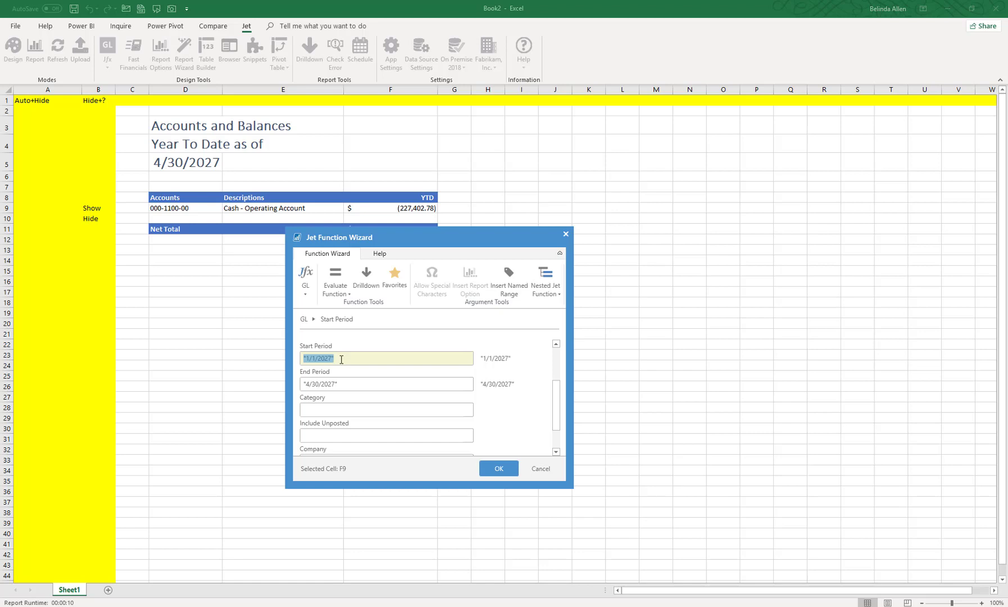
{"action": "left_click", "coordinate": [339, 384]}
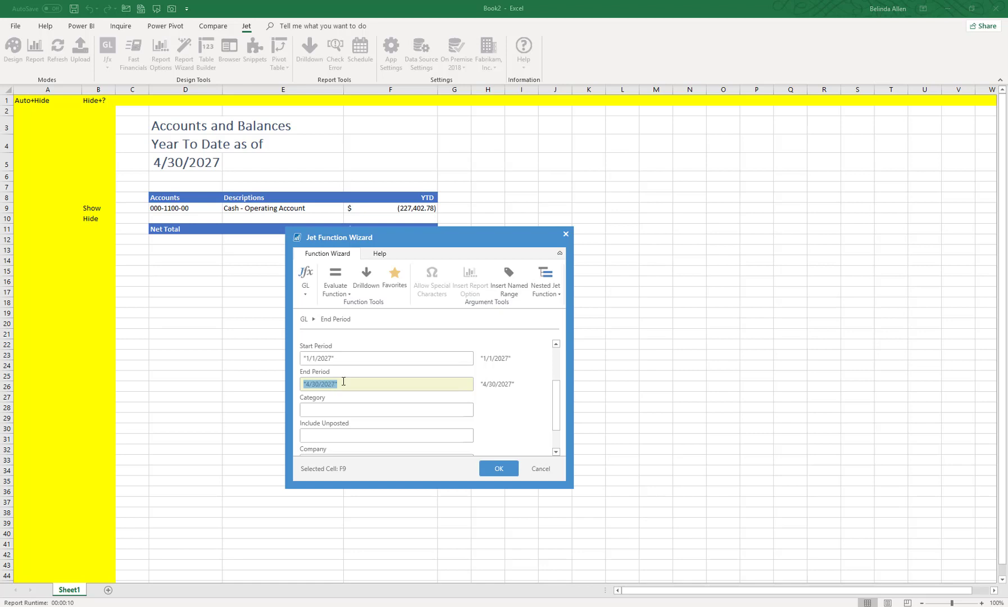
{"action": "left_click", "coordinate": [499, 469]}
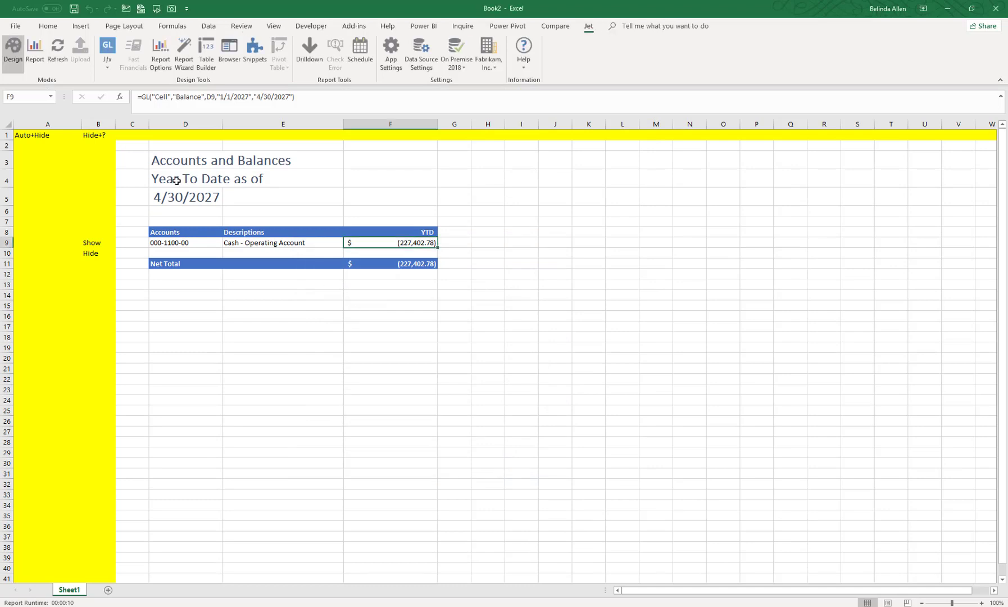
Step: Select helper cell B5 beside the report date in D5 and begin editing it
{"action": "left_click", "coordinate": [168, 197]}
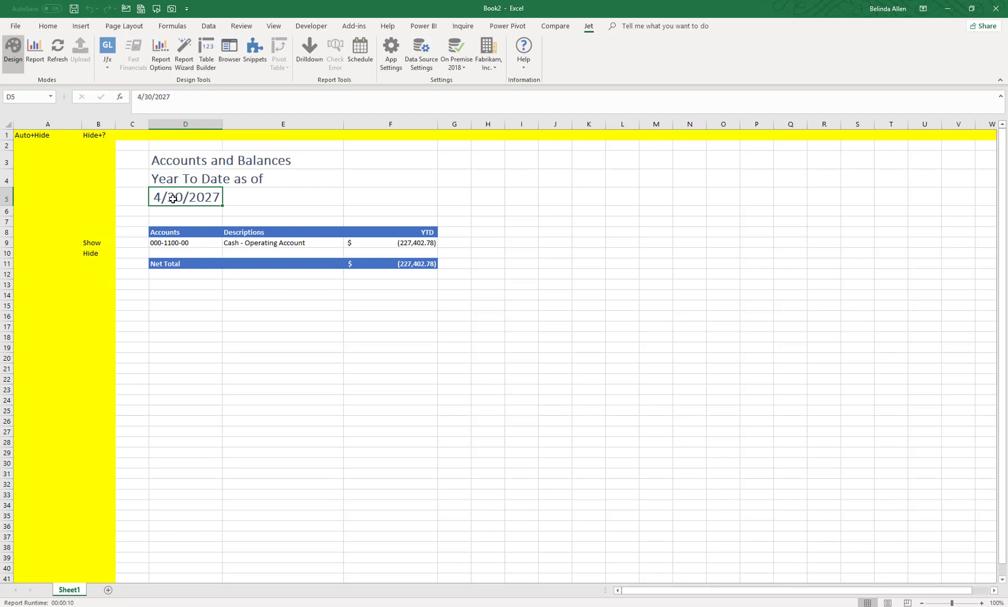
{"action": "left_click_drag", "start_coordinate": [91, 160], "coordinate": [100, 216]}
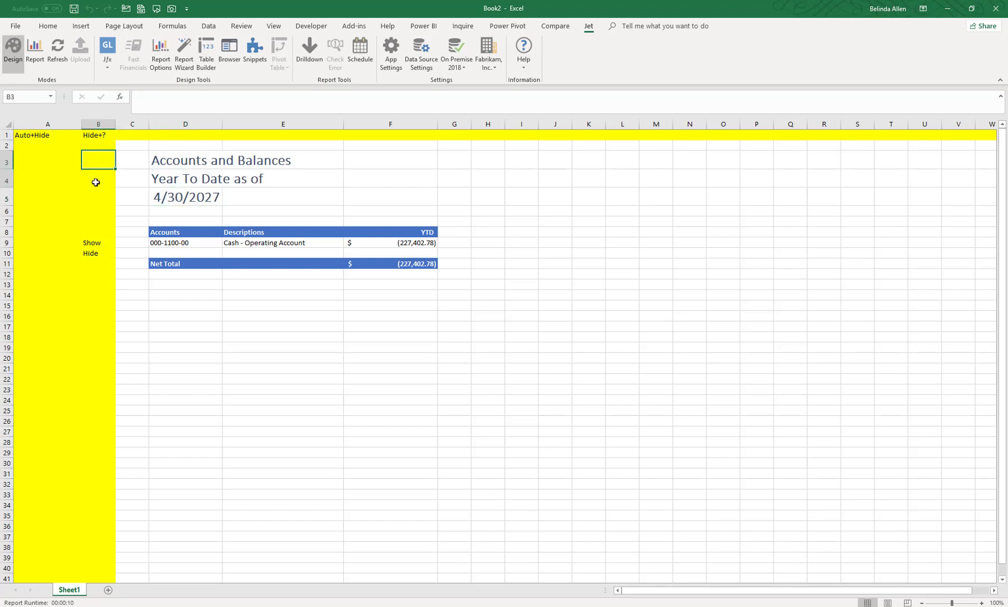
{"action": "mouse_move", "coordinate": [99, 174]}
{"action": "left_mouse_down"}
{"action": "mouse_move", "coordinate": [100, 207]}
{"action": "mouse_move", "coordinate": [101, 198]}
{"action": "left_mouse_up"}
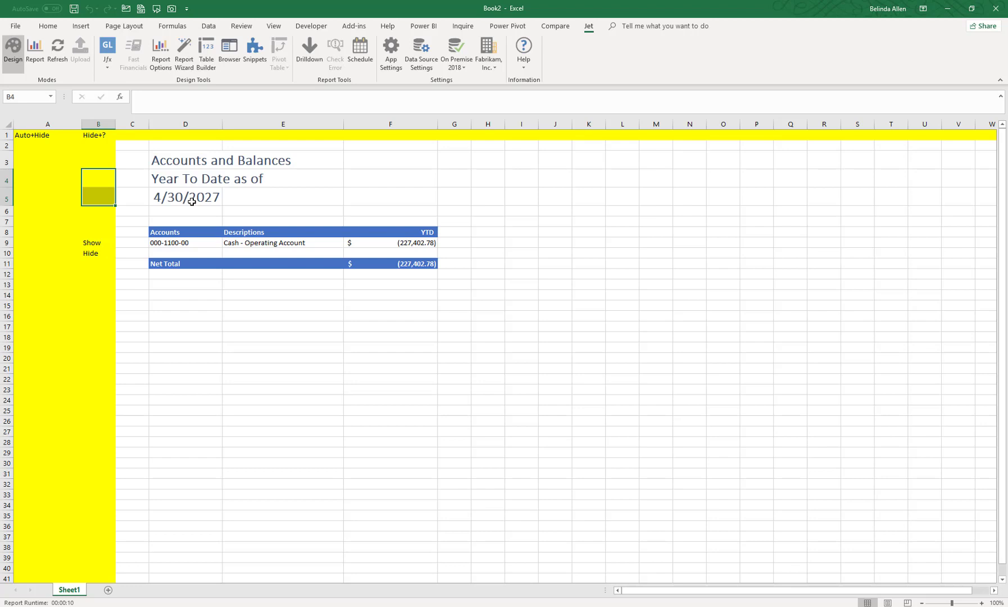
{"action": "left_click", "coordinate": [101, 197]}
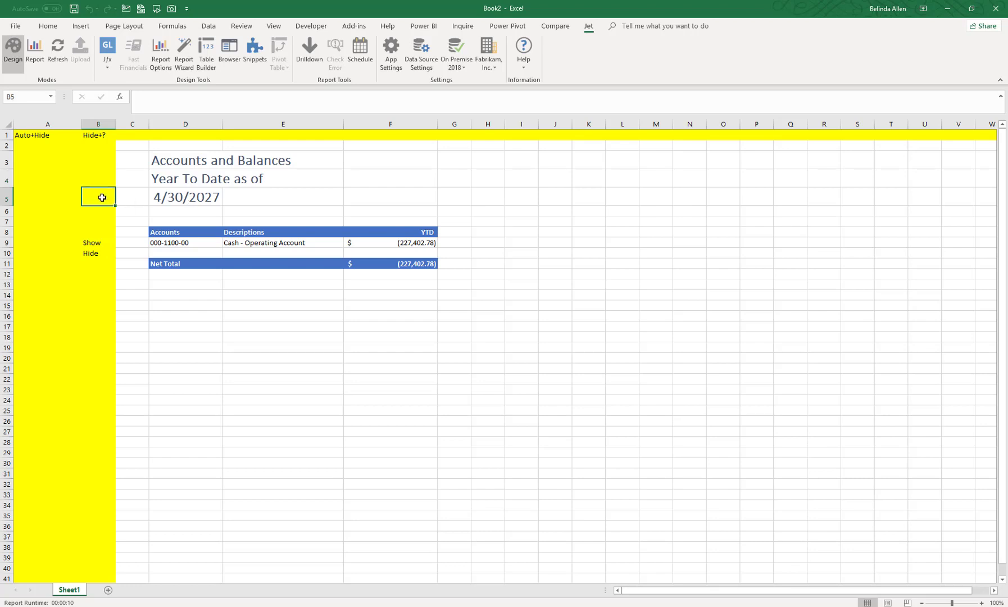
{"action": "left_click", "coordinate": [183, 103]}
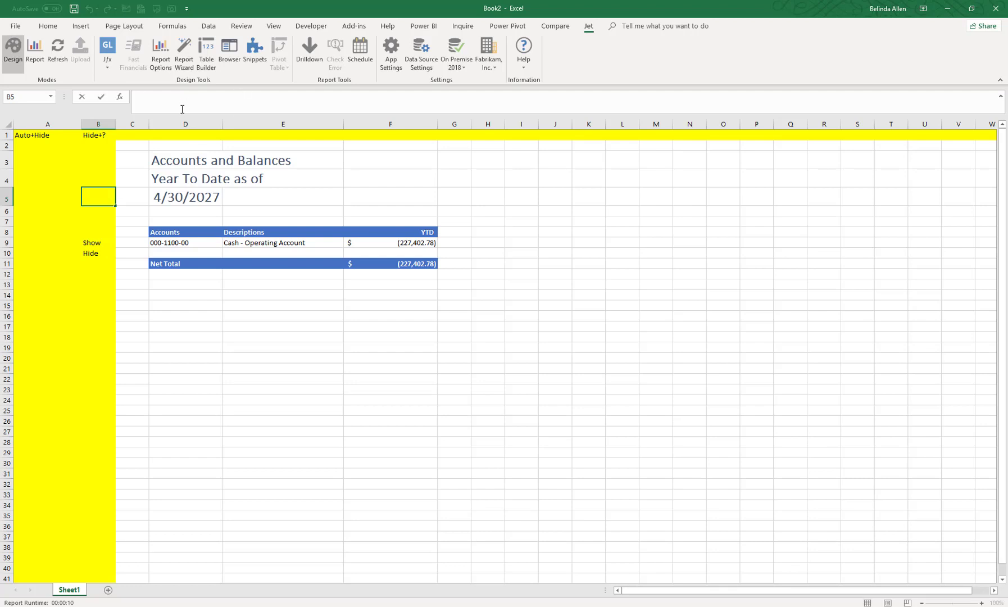
Step: Insert a TEXT formula in B5 with Value $D$5 and Format_text "yyyy/mm", showing 2027/04
{"action": "left_click", "coordinate": [168, 27]}
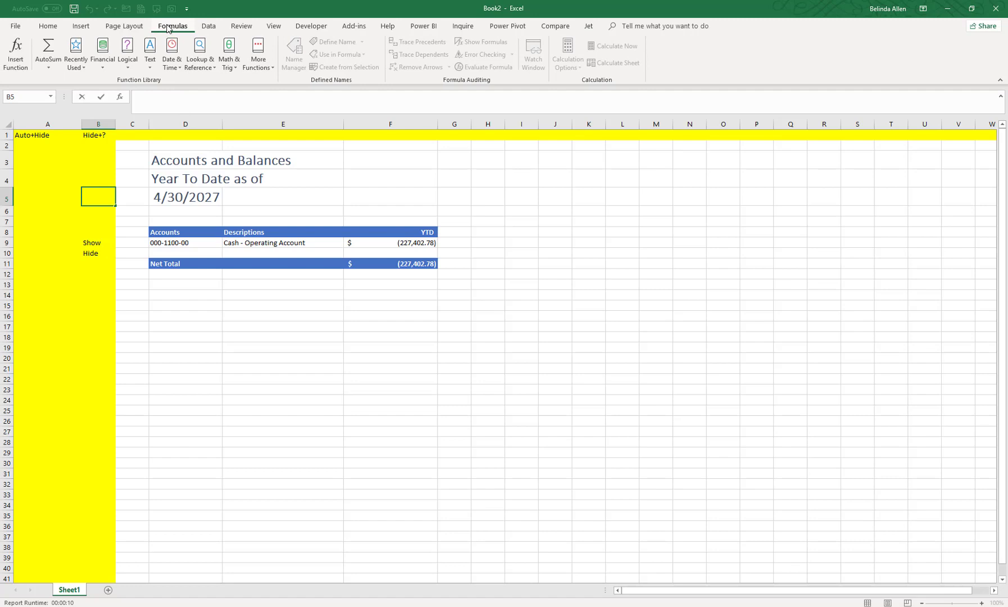
{"action": "left_click", "coordinate": [149, 57]}
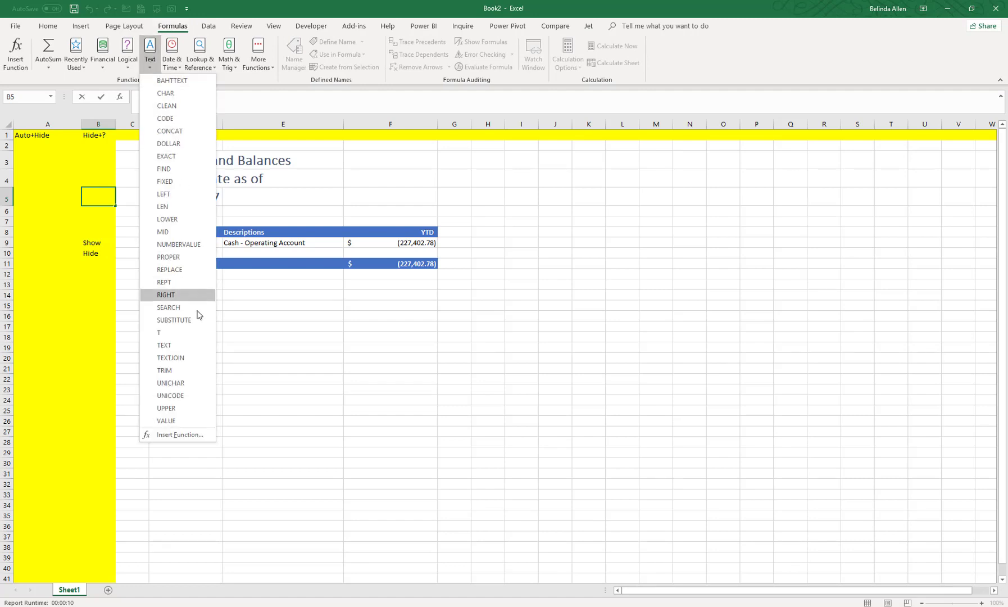
{"action": "left_click", "coordinate": [168, 345]}
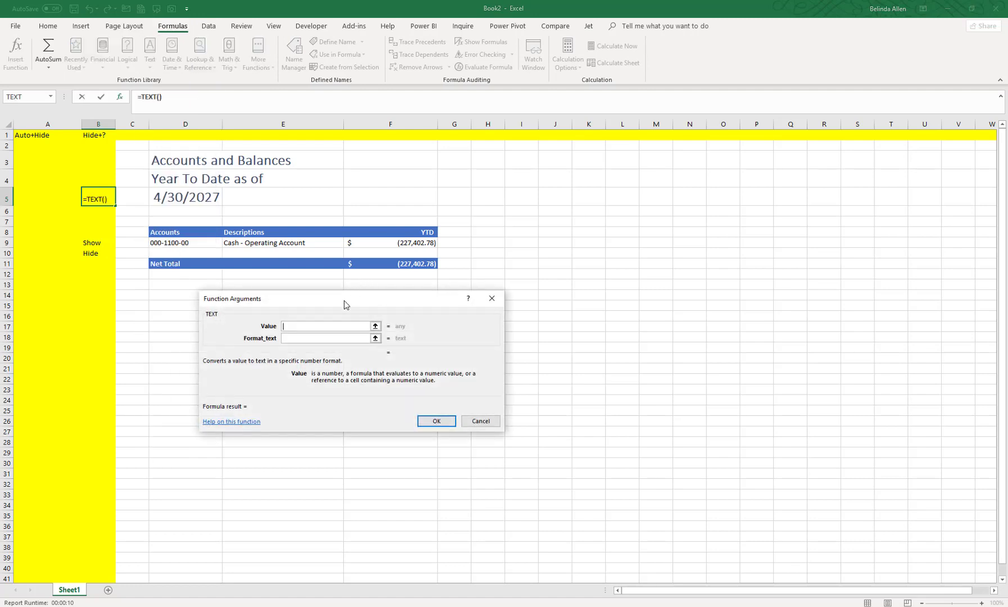
{"action": "mouse_move", "coordinate": [344, 298]}
{"action": "left_mouse_down"}
{"action": "mouse_move", "coordinate": [571, 164]}
{"action": "mouse_move", "coordinate": [406, 276]}
{"action": "left_mouse_up"}
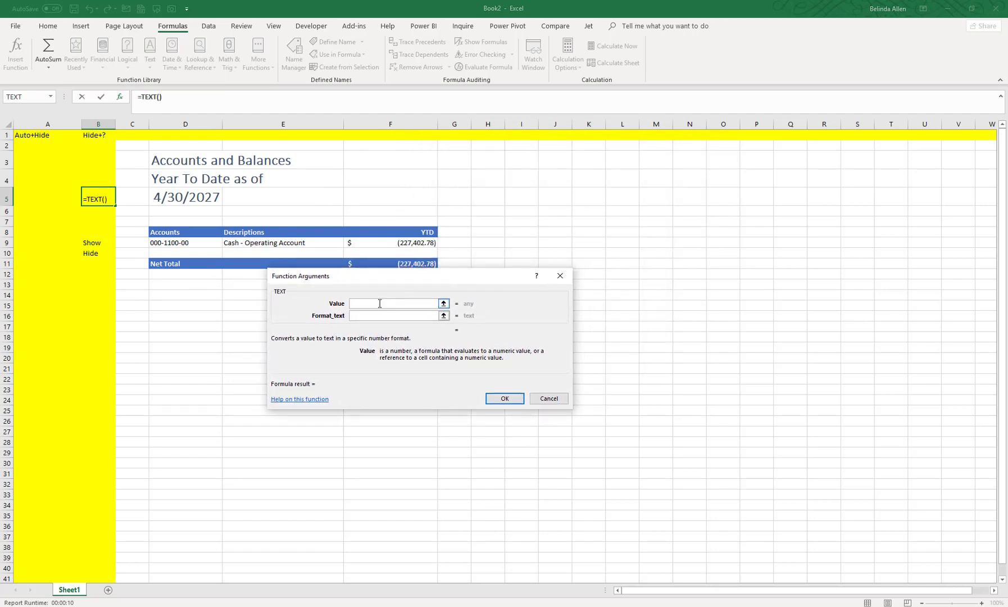
{"action": "left_click_drag", "start_coordinate": [375, 275], "coordinate": [249, 232]}
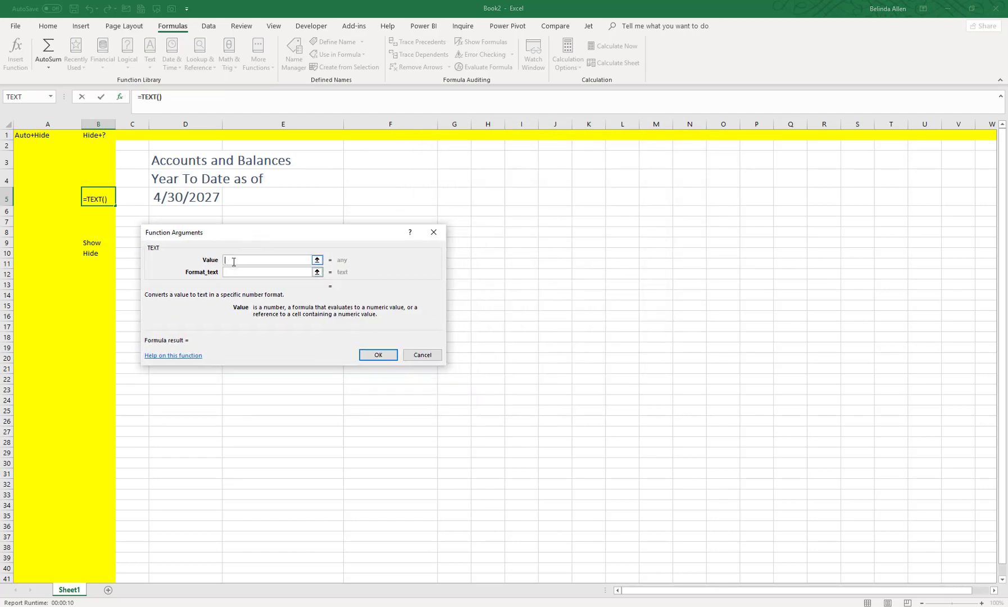
{"action": "left_click", "coordinate": [174, 199]}
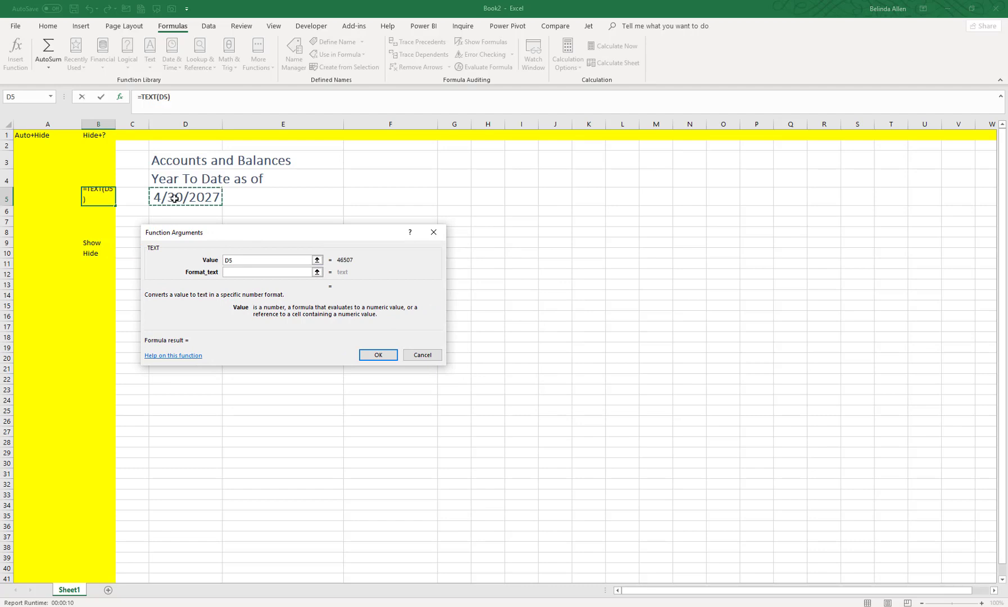
{"action": "double_click", "coordinate": [249, 260]}
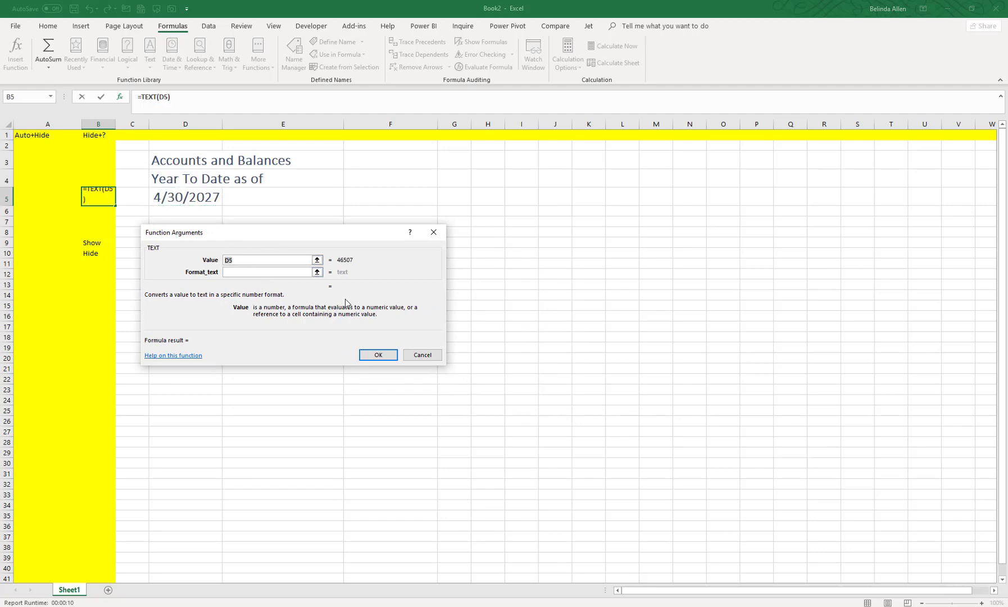
{"action": "key", "text": "F4"}
{"action": "left_click", "coordinate": [263, 271]}
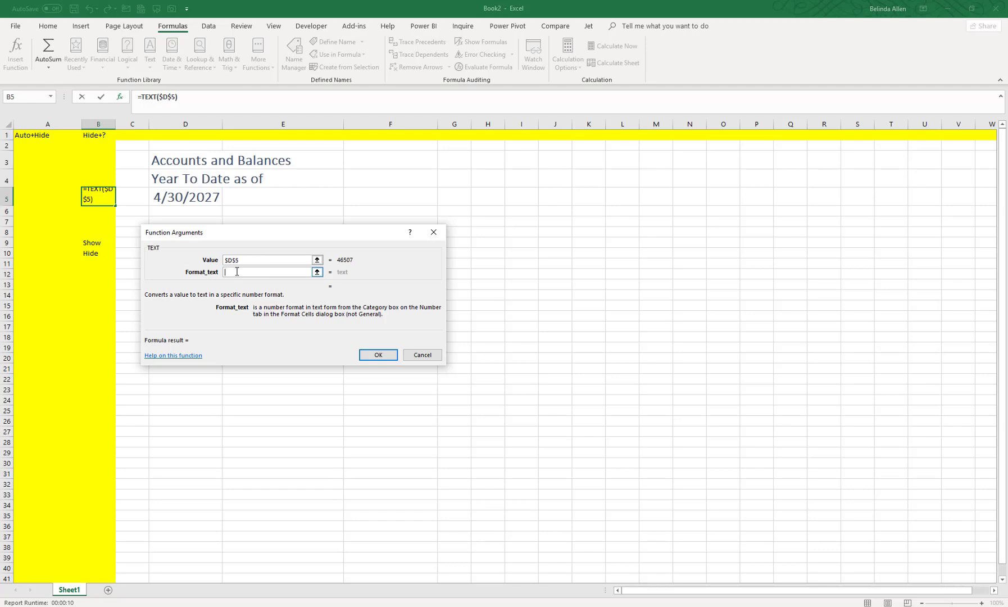
{"action": "type", "text": "\"y"}
{"action": "type", "text": "yyy"}
{"action": "type", "text": "/"}
{"action": "type", "text": "mm"}
{"action": "type", "text": "\""}
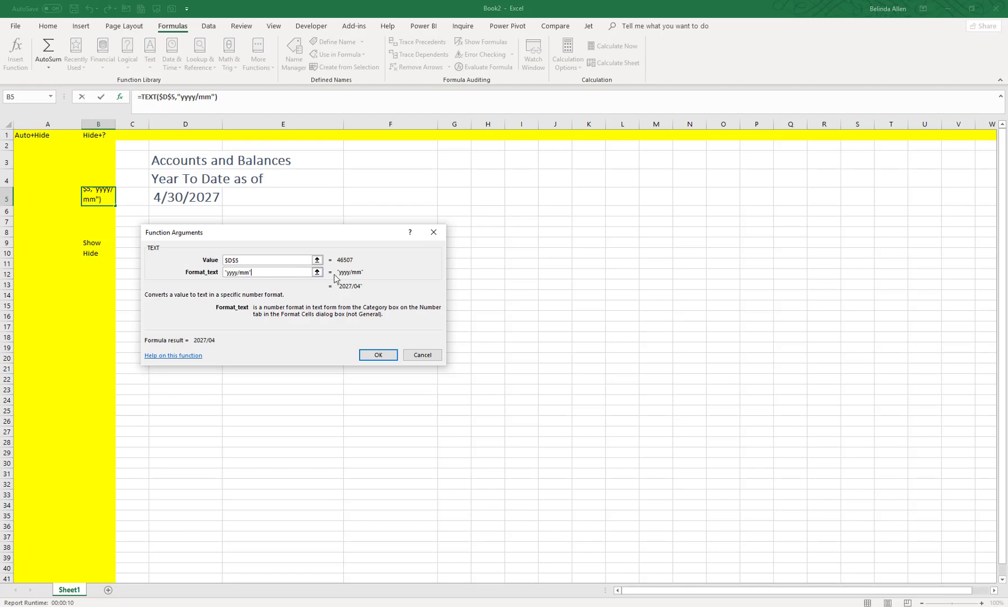
{"action": "left_click", "coordinate": [378, 355]}
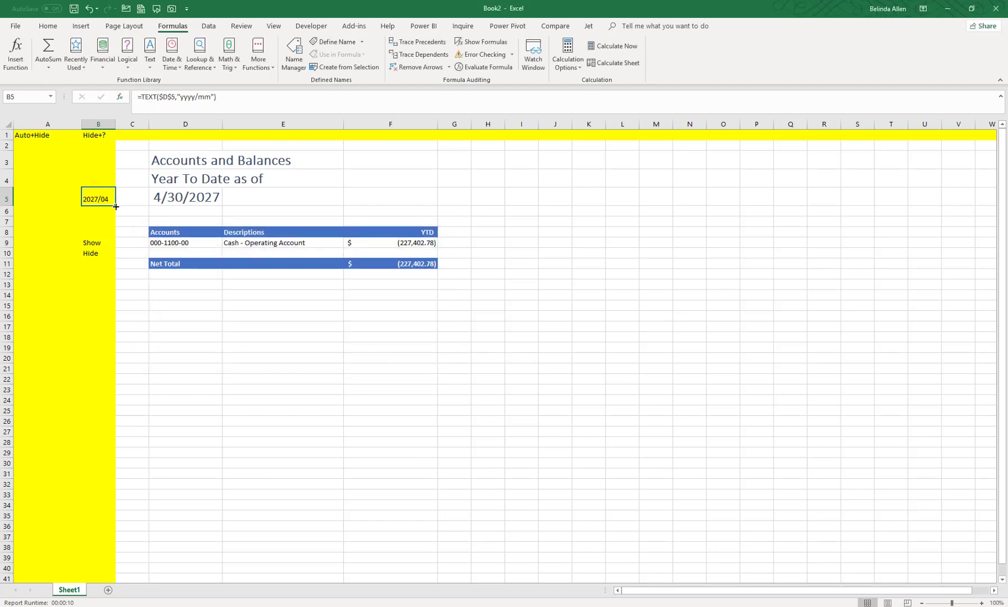
Step: Copy B5's formula into B4 and shorten its format text to "yyyy/"
{"action": "key", "text": "ctrl+c"}
{"action": "left_click", "coordinate": [93, 175]}
{"action": "key", "text": "ctrl+v"}
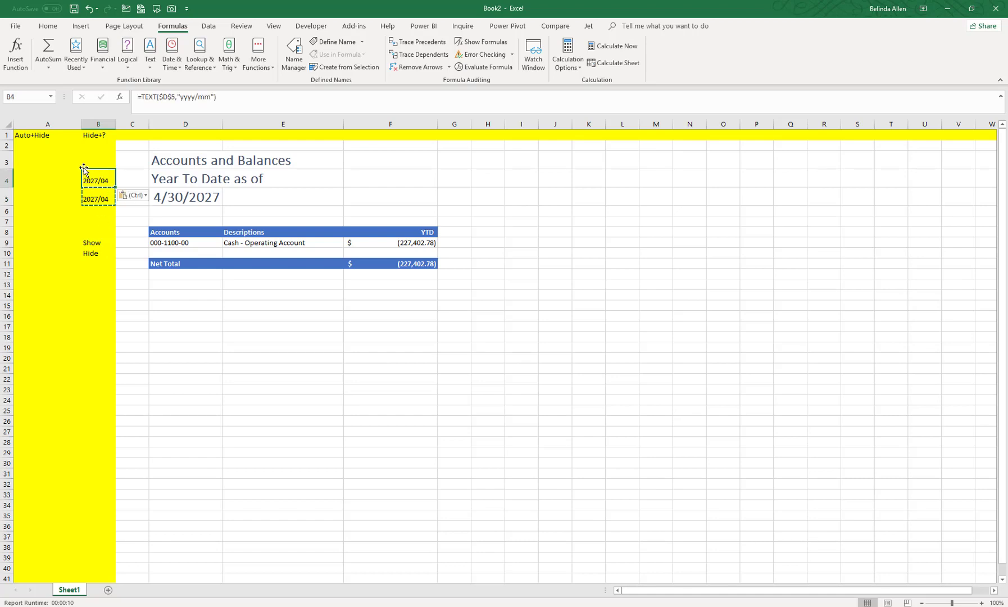
{"action": "left_click", "coordinate": [119, 97]}
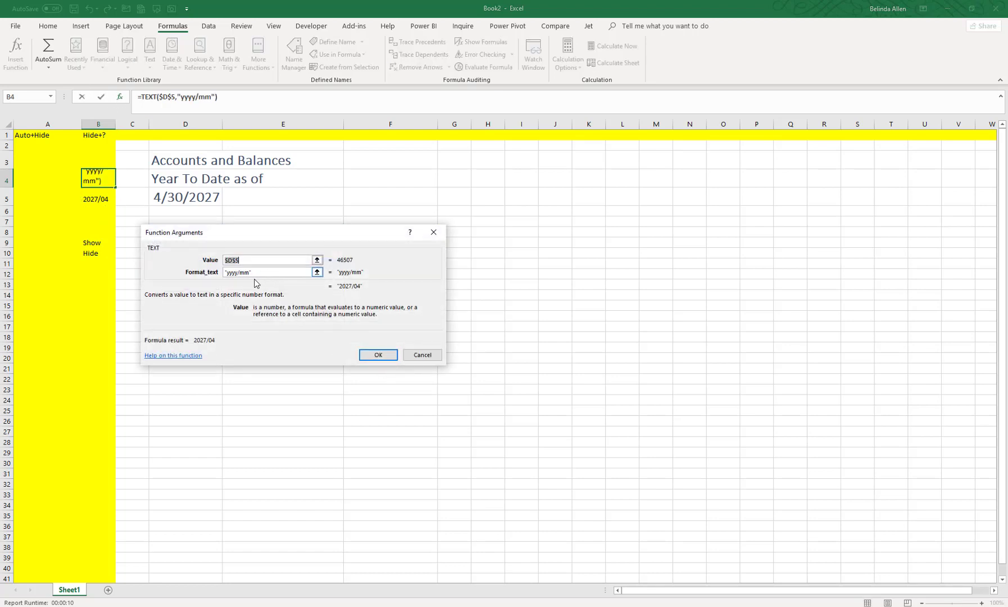
{"action": "left_click", "coordinate": [249, 273]}
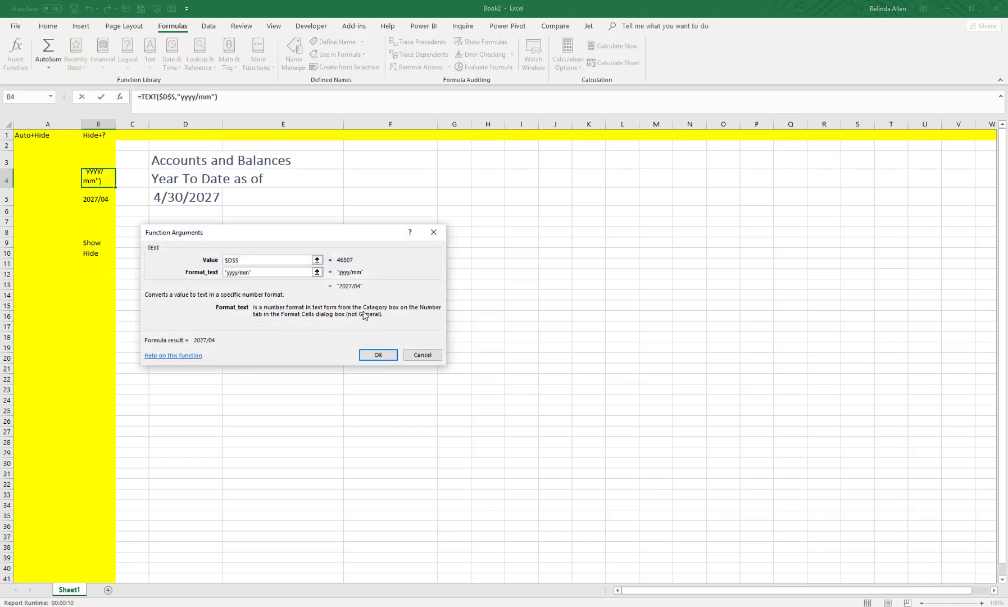
{"action": "key", "text": "BackSpace"}
{"action": "key", "text": "BackSpace"}
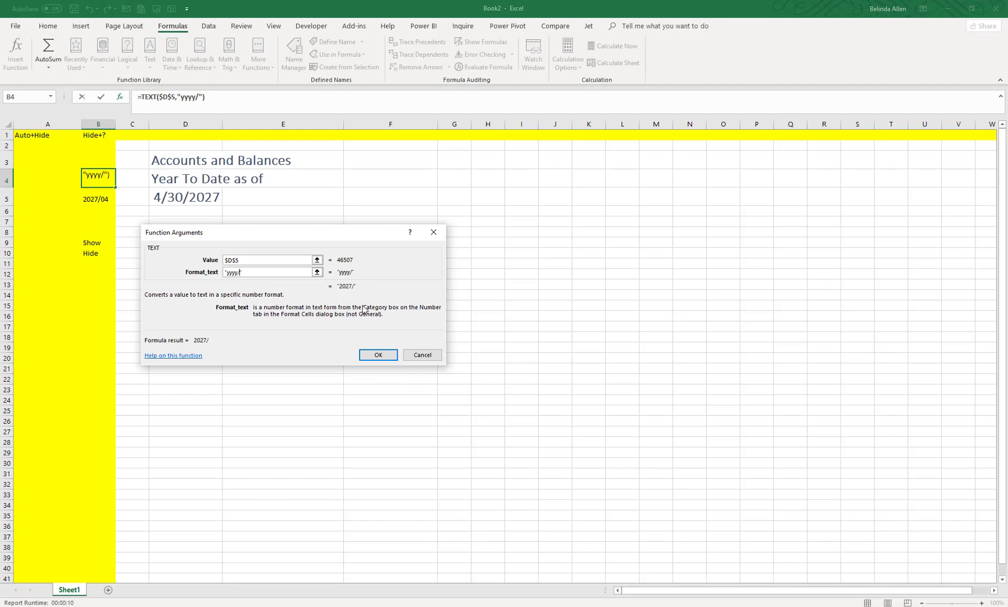
{"action": "left_click", "coordinate": [378, 355]}
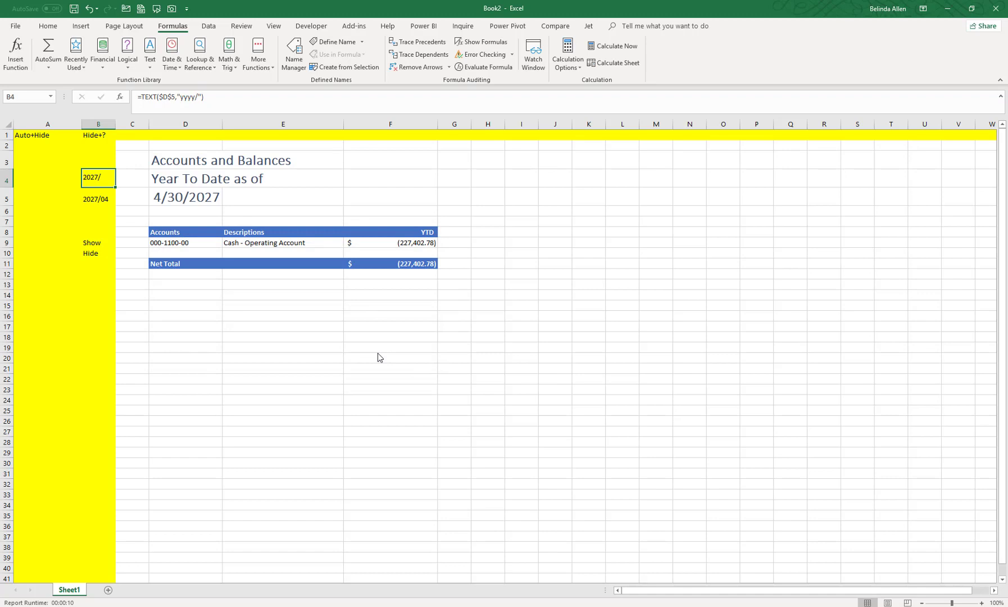
Step: Append &"01" to B4's formula so it shows 2027/01, then check B4 and B5
{"action": "left_click", "coordinate": [207, 96]}
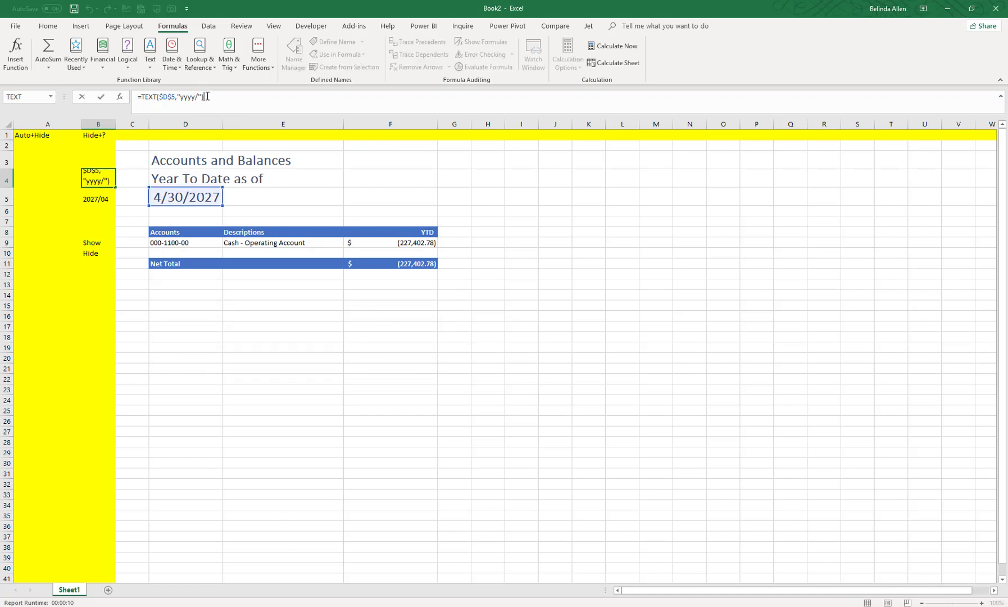
{"action": "left_click_drag", "start_coordinate": [208, 96], "coordinate": [144, 97]}
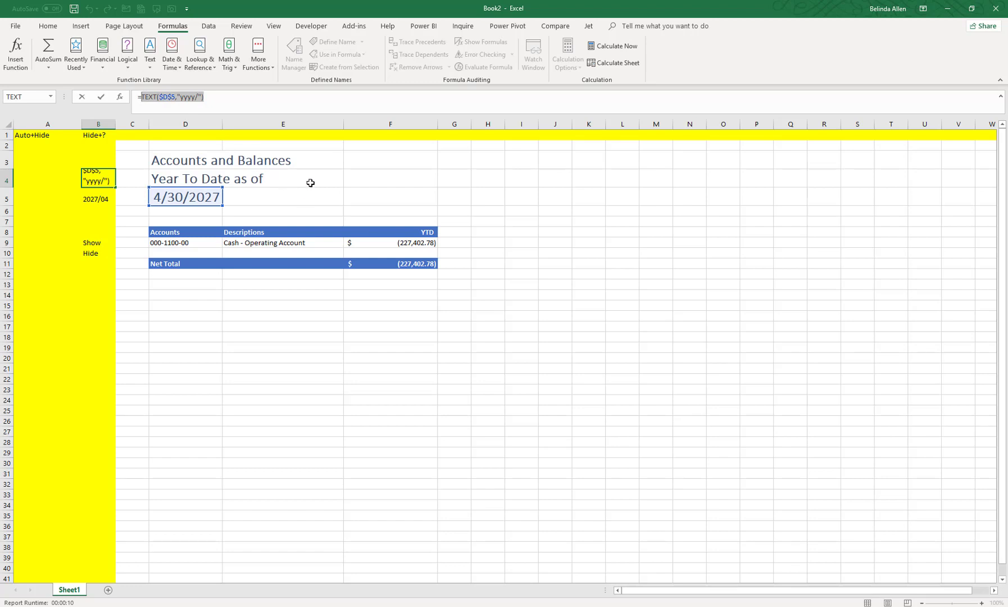
{"action": "left_click", "coordinate": [248, 96]}
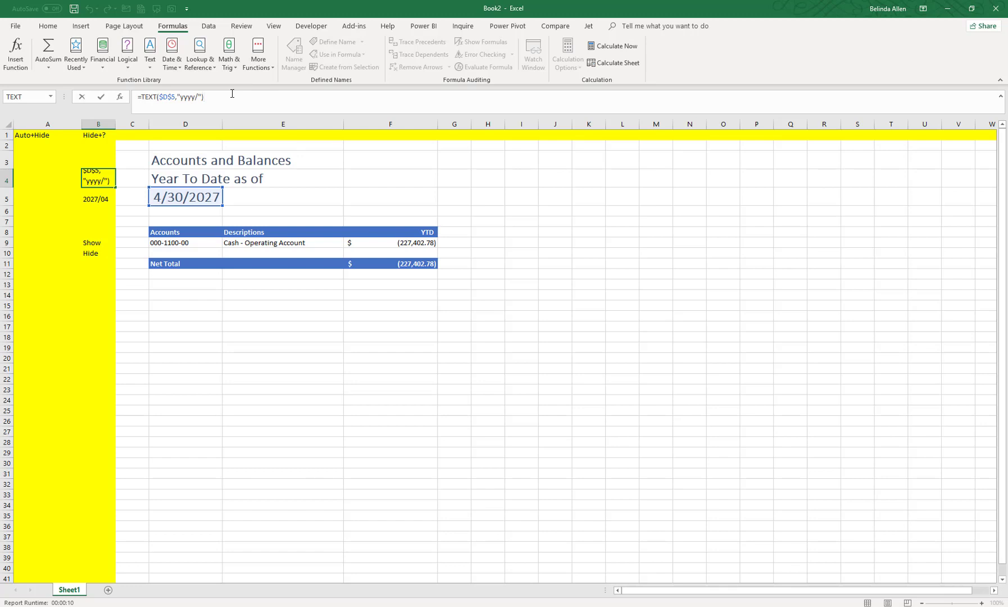
{"action": "type", "text": "&\"01"}
{"action": "key", "text": "Return"}
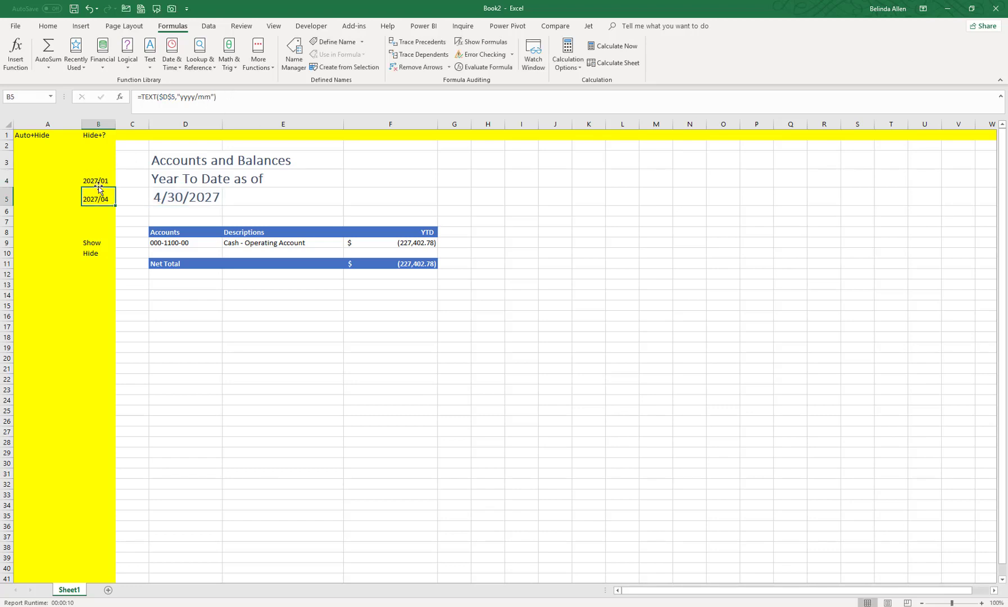
{"action": "left_click", "coordinate": [111, 180]}
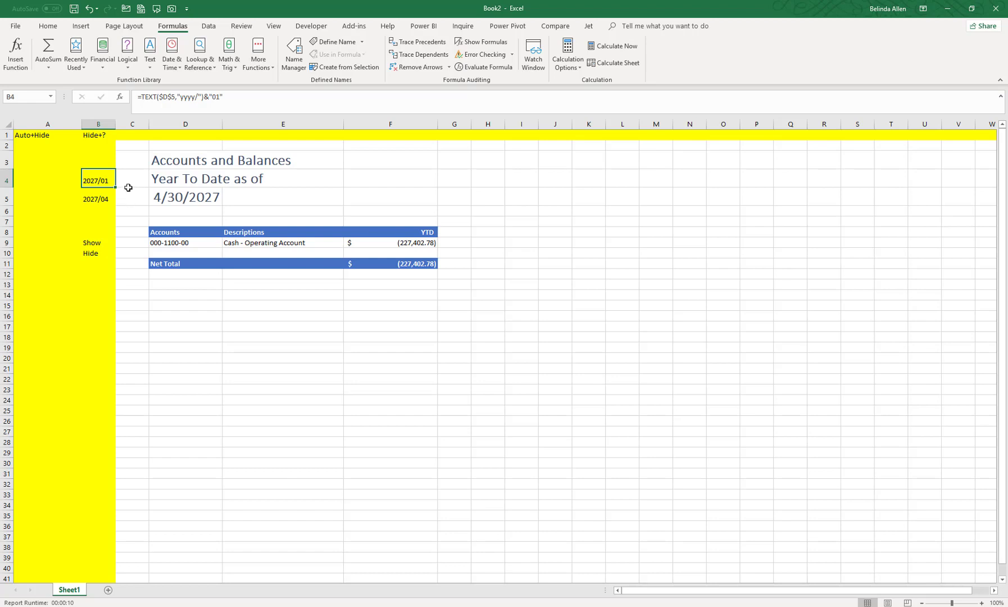
{"action": "left_click", "coordinate": [99, 197]}
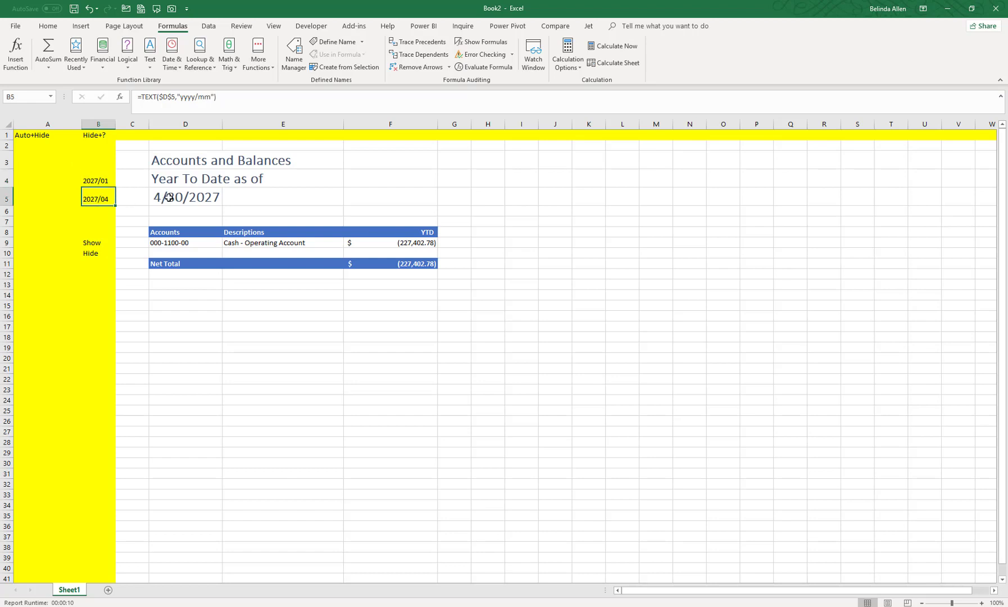
{"action": "left_click", "coordinate": [405, 242]}
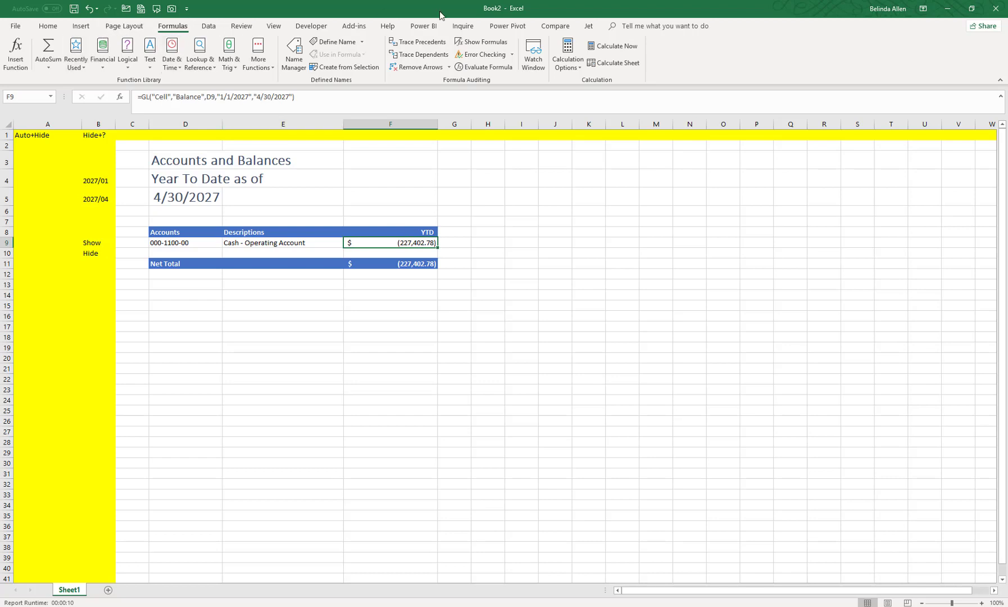
Step: In the Jfx Function Wizard for F9, set Start Period to $B$4 and End Period to $B$5
{"action": "left_click", "coordinate": [589, 27]}
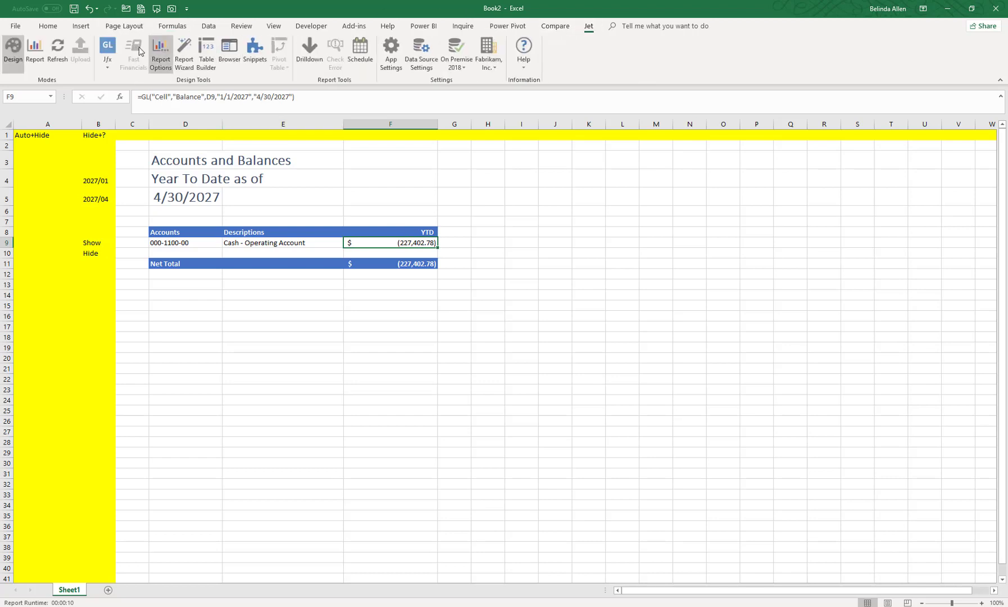
{"action": "left_click", "coordinate": [108, 51]}
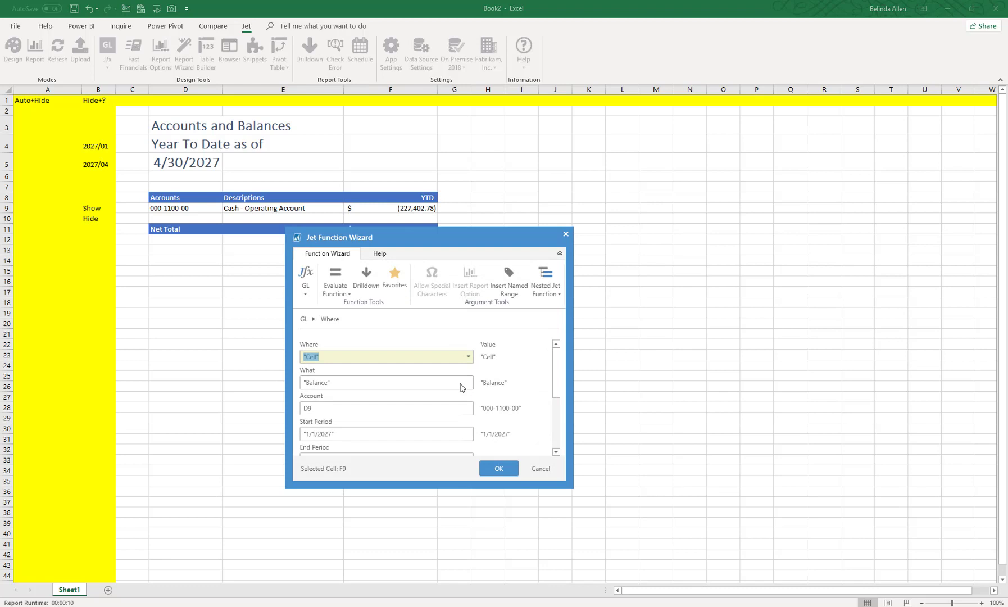
{"action": "scroll", "coordinate": [393, 392], "scroll_direction": "down", "scroll_amount": 3}
{"action": "scroll", "coordinate": [393, 392], "scroll_direction": "up", "scroll_amount": 1}
{"action": "left_click", "coordinate": [355, 386]}
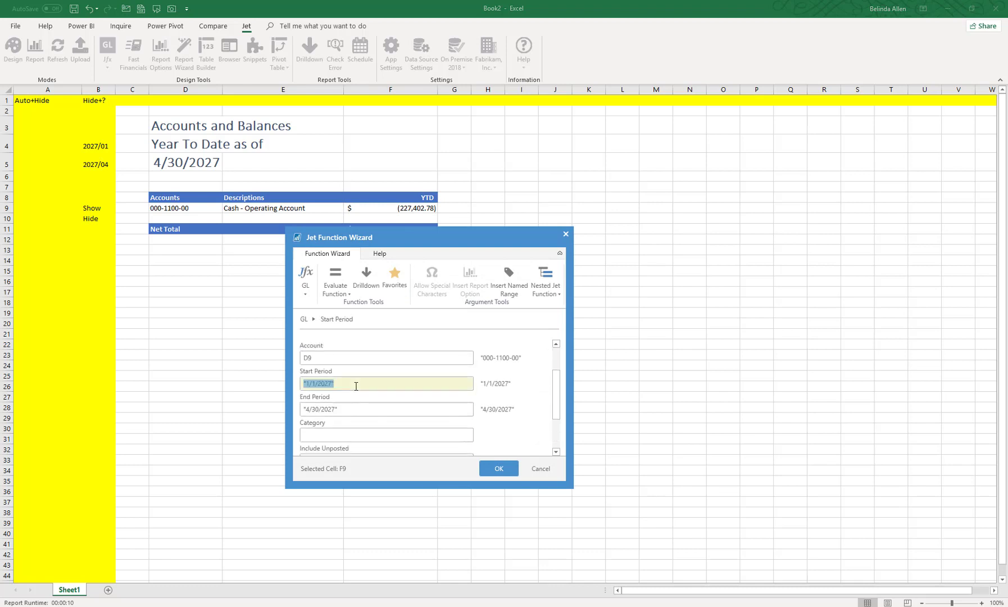
{"action": "key", "text": "Delete"}
{"action": "left_click", "coordinate": [95, 148]}
{"action": "key", "text": "F4"}
{"action": "left_click", "coordinate": [374, 410]}
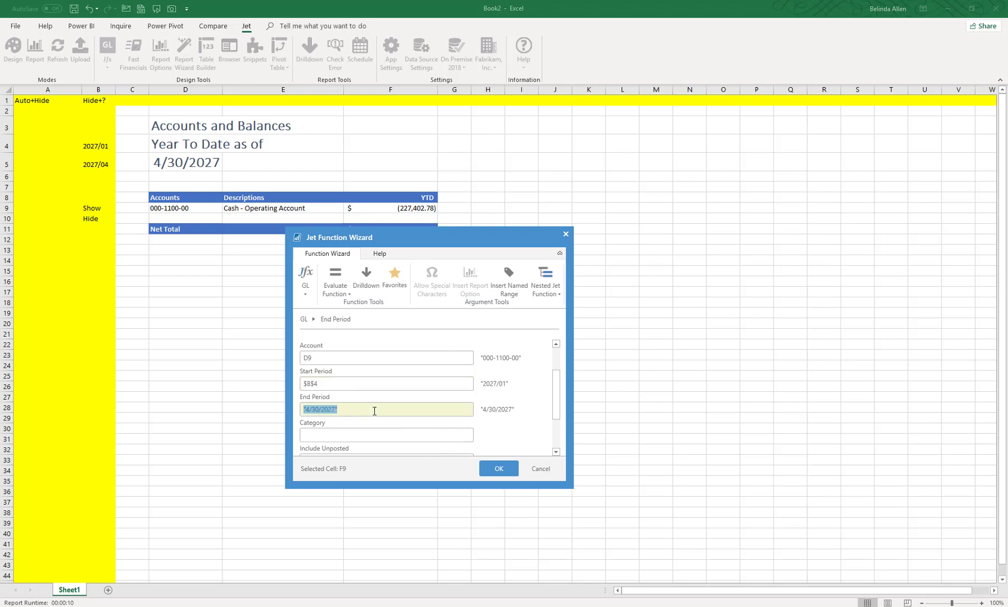
{"action": "key", "text": "BackSpace"}
{"action": "left_click", "coordinate": [99, 166]}
{"action": "key", "text": "F4"}
{"action": "left_click", "coordinate": [404, 388]}
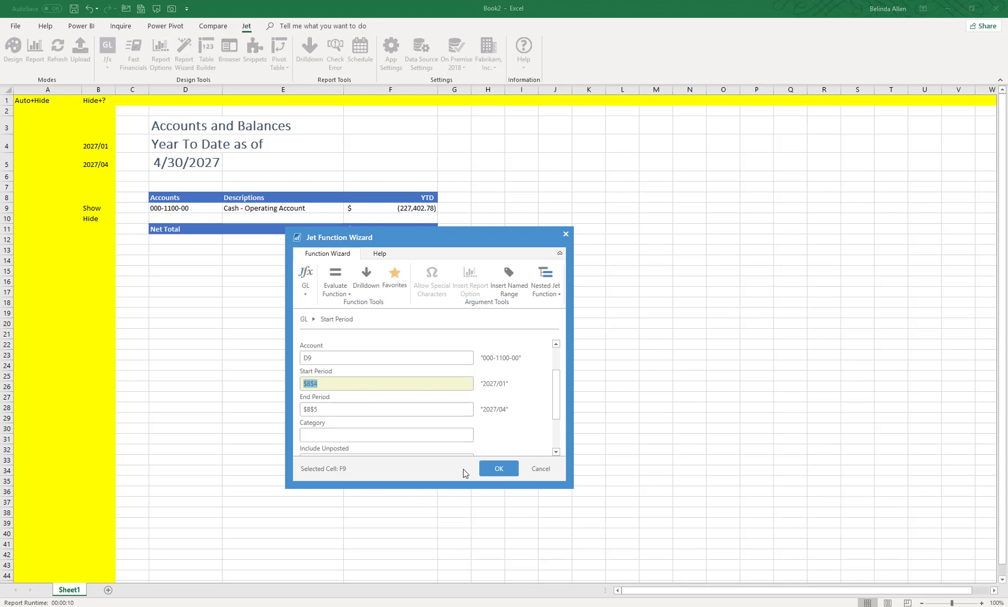
{"action": "left_click", "coordinate": [496, 469]}
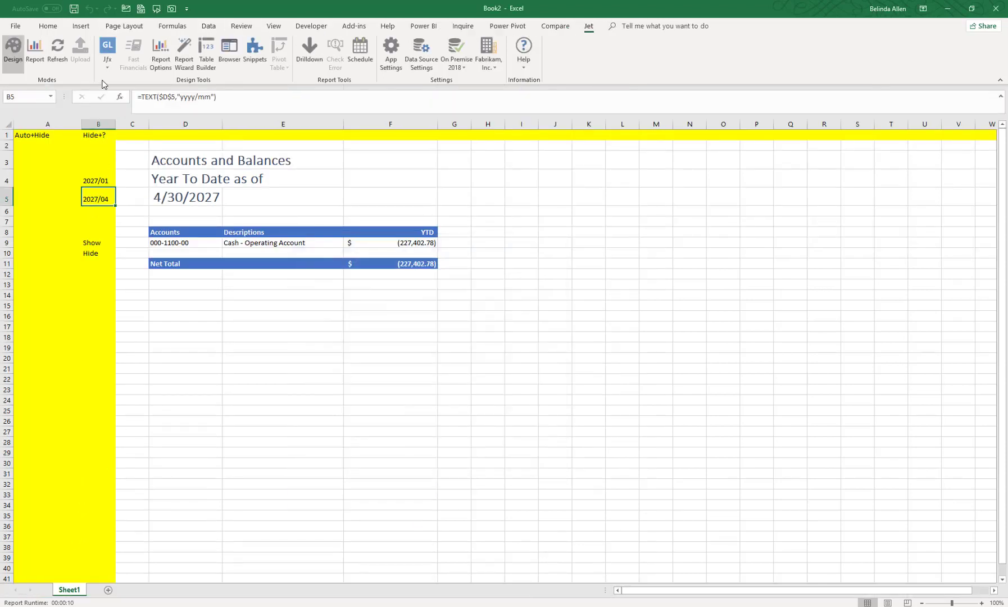
Step: Run the Jet report and scroll through the account list to the 0.00 Net Total
{"action": "left_click", "coordinate": [58, 51]}
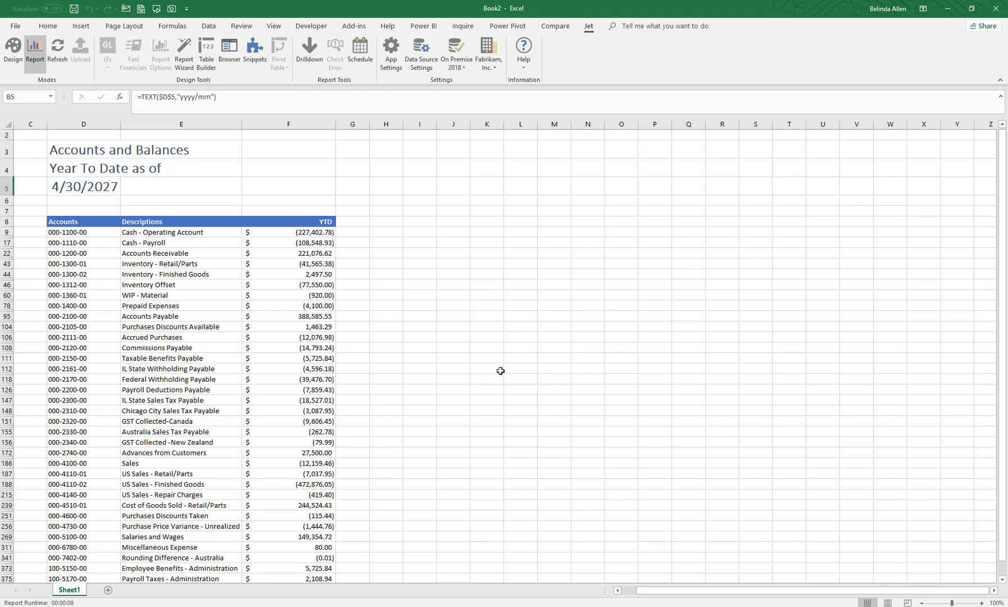
{"action": "scroll", "coordinate": [397, 387], "scroll_direction": "down", "scroll_amount": 2}
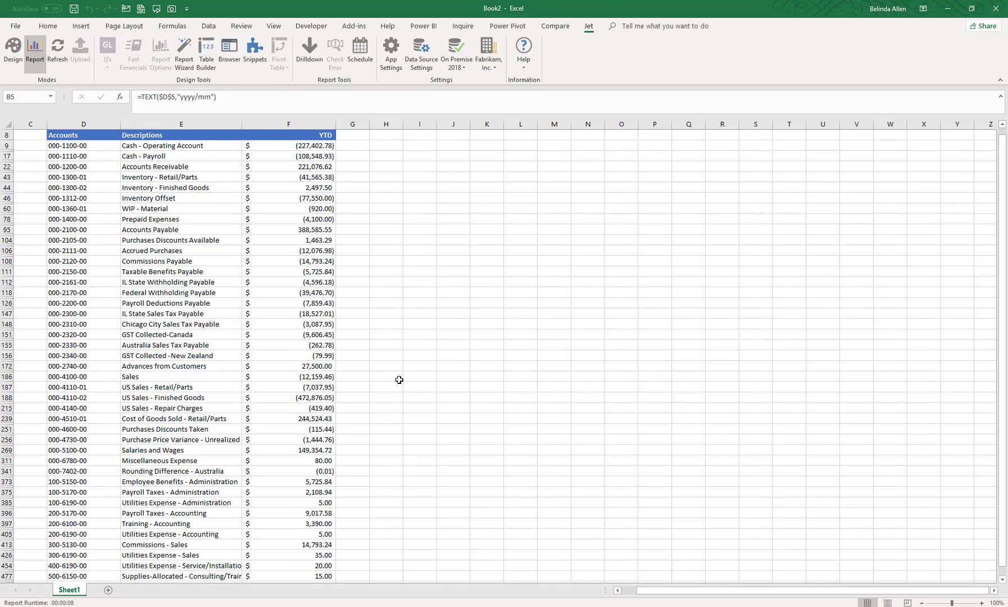
{"action": "scroll", "coordinate": [395, 381], "scroll_direction": "down", "scroll_amount": 1}
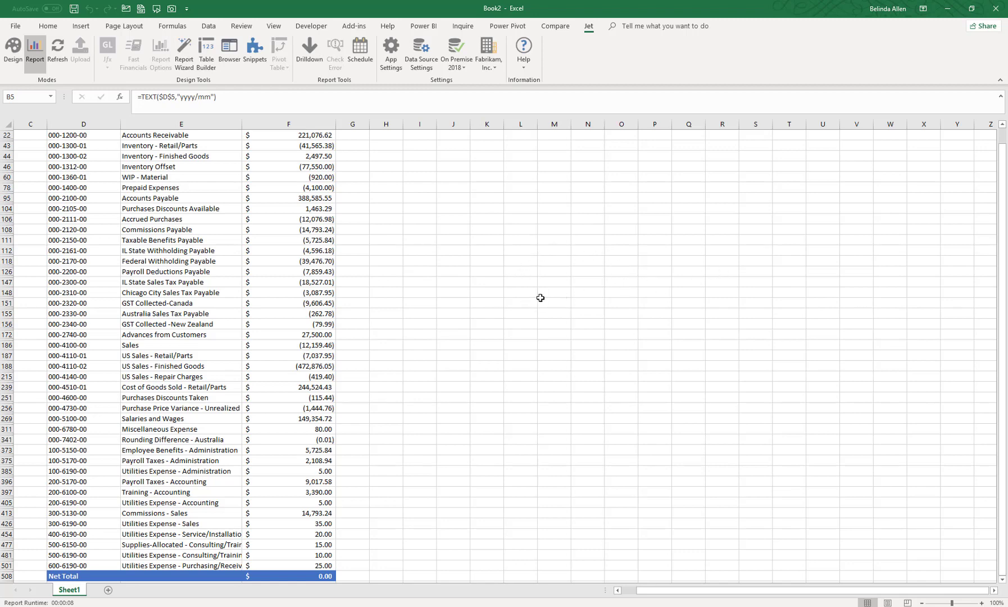
Step: Return the report to Design mode and select the account-rows formula in D9
{"action": "left_click", "coordinate": [12, 52]}
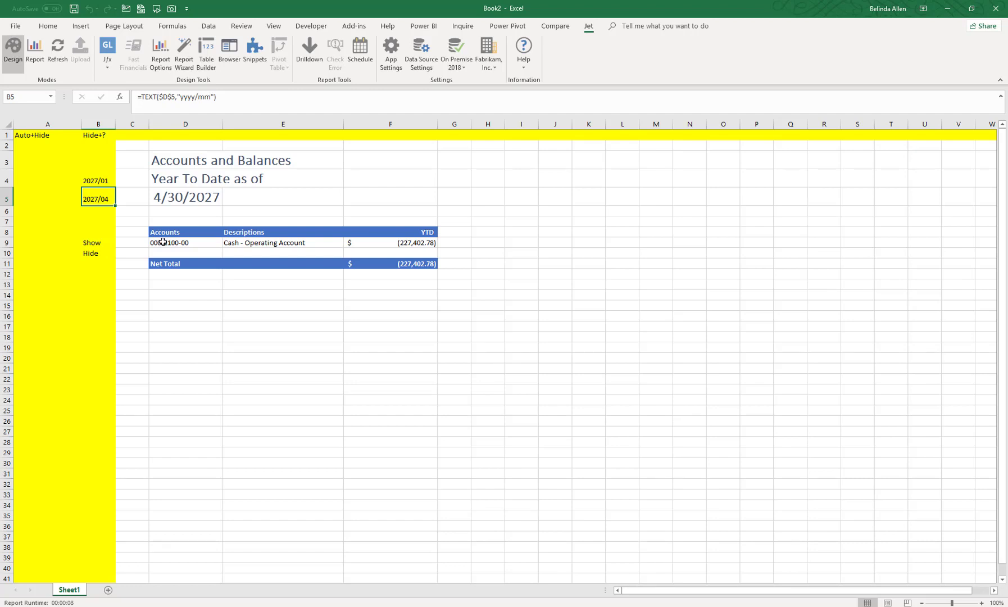
{"action": "left_click", "coordinate": [180, 240]}
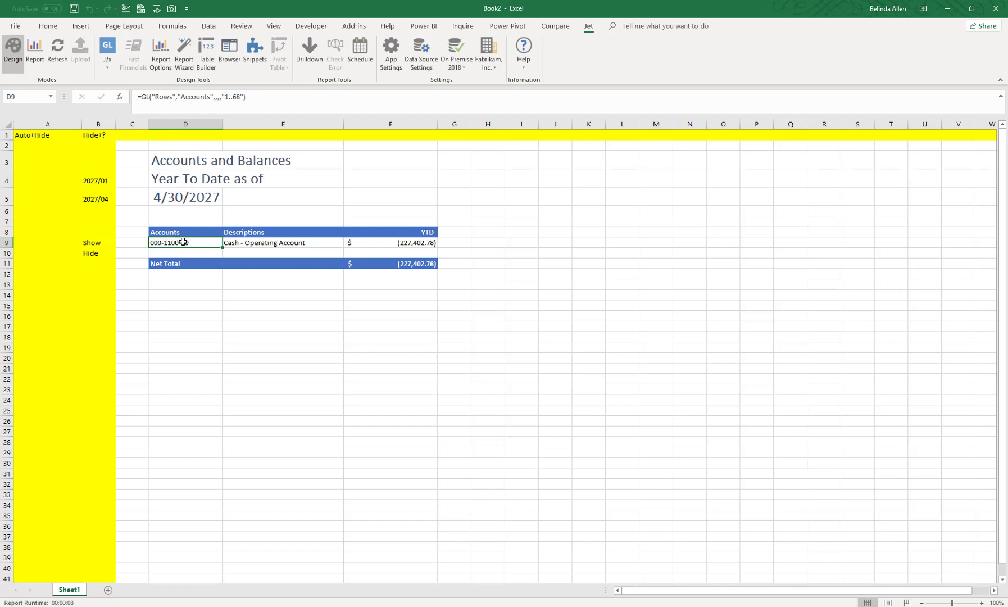
{"action": "left_click", "coordinate": [242, 243]}
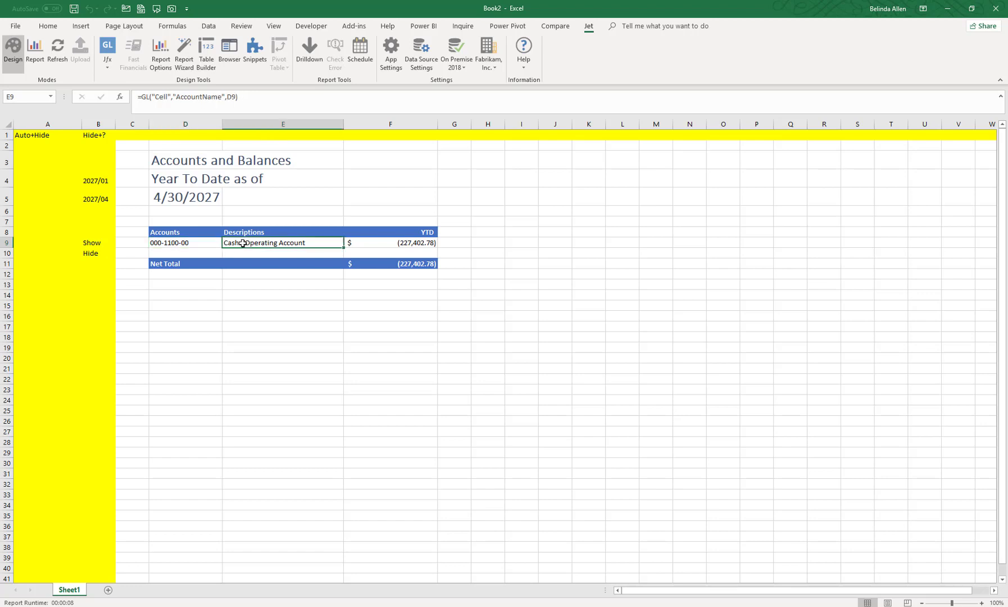
{"action": "left_click", "coordinate": [175, 243]}
Step: In the Jfx Function Wizard, change D9's Category range from 1..68 to 1..99
{"action": "left_click", "coordinate": [110, 48]}
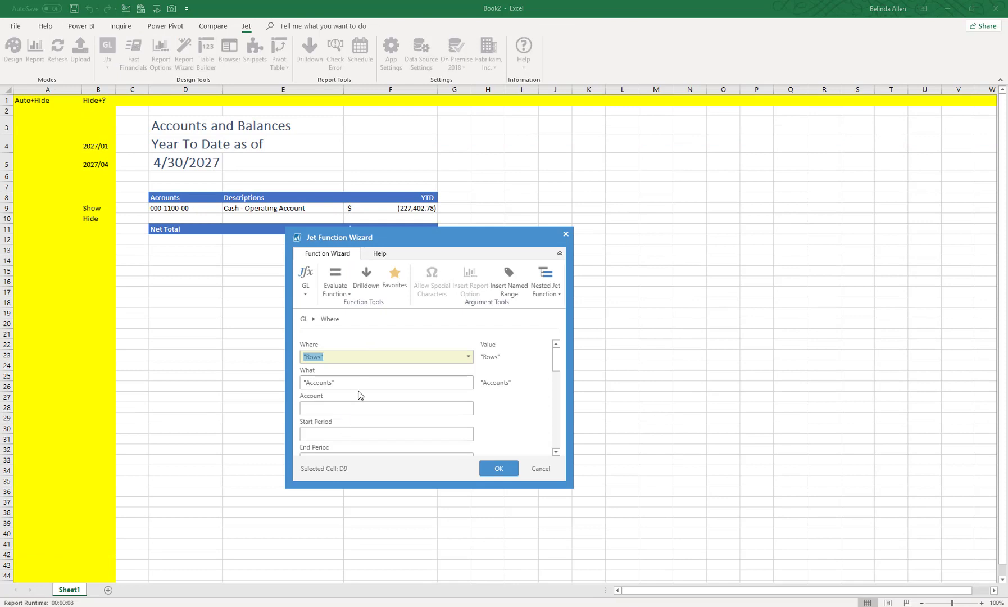
{"action": "scroll", "coordinate": [416, 401], "scroll_direction": "down", "scroll_amount": 1}
{"action": "scroll", "coordinate": [416, 402], "scroll_direction": "down", "scroll_amount": 1}
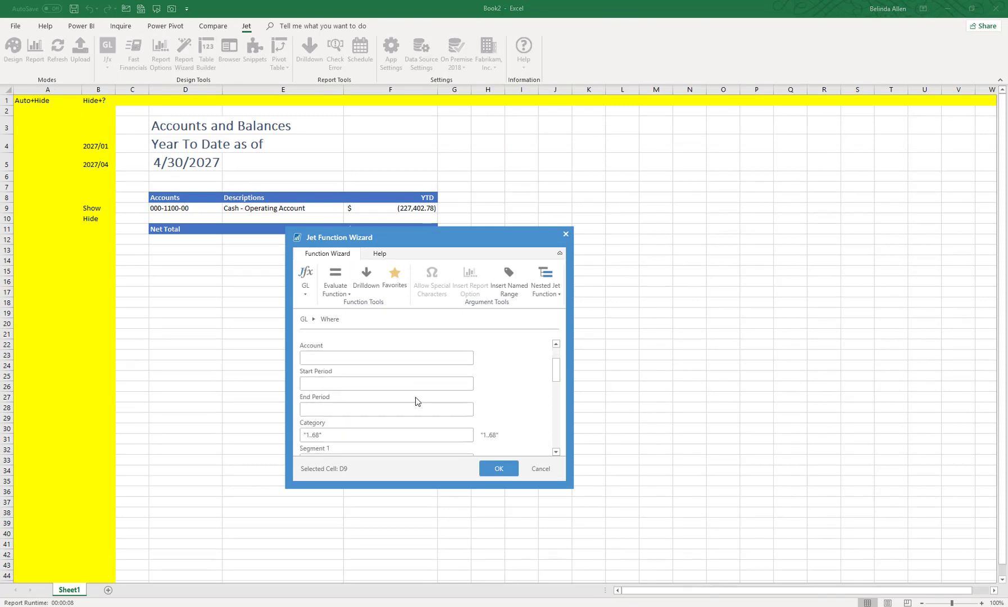
{"action": "scroll", "coordinate": [416, 401], "scroll_direction": "down", "scroll_amount": 1}
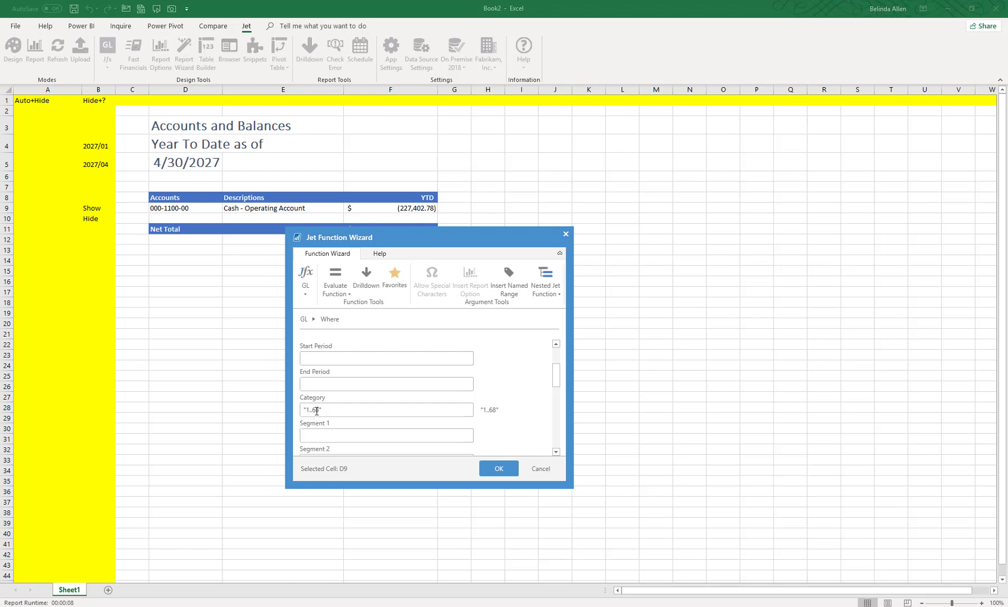
{"action": "left_click", "coordinate": [318, 410]}
{"action": "key", "text": "Home"}
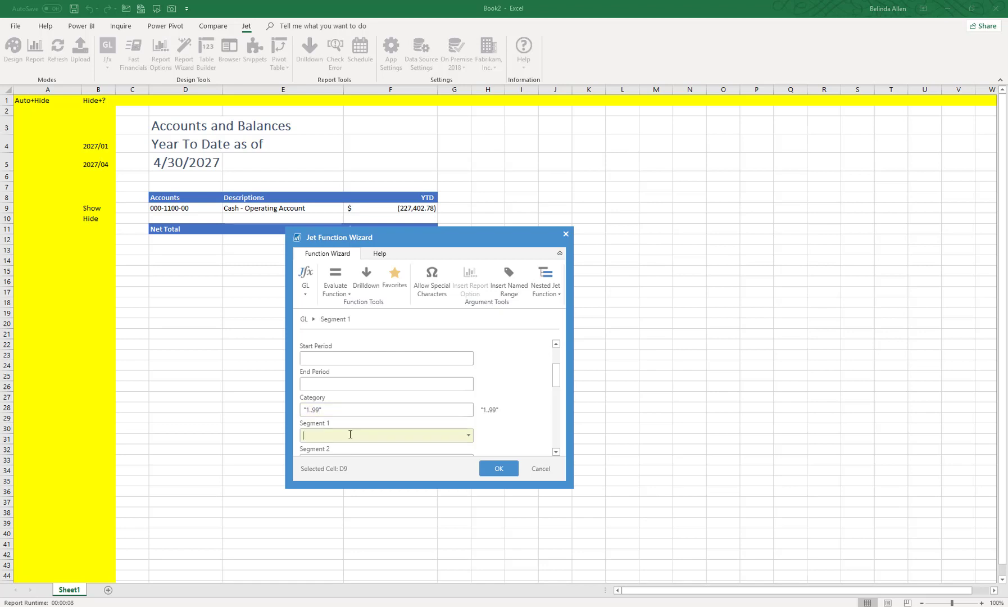
{"action": "left_click", "coordinate": [350, 434]}
Step: Apply the 1..99 Category change, then delete the old GL formula from D9
{"action": "left_click", "coordinate": [495, 470]}
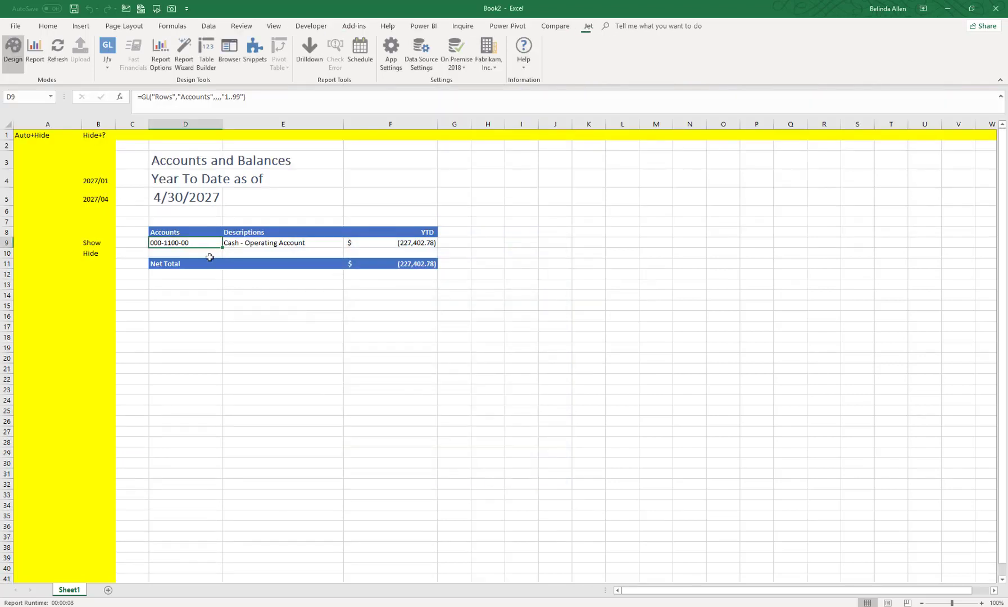
{"action": "left_click_drag", "start_coordinate": [271, 96], "coordinate": [137, 97]}
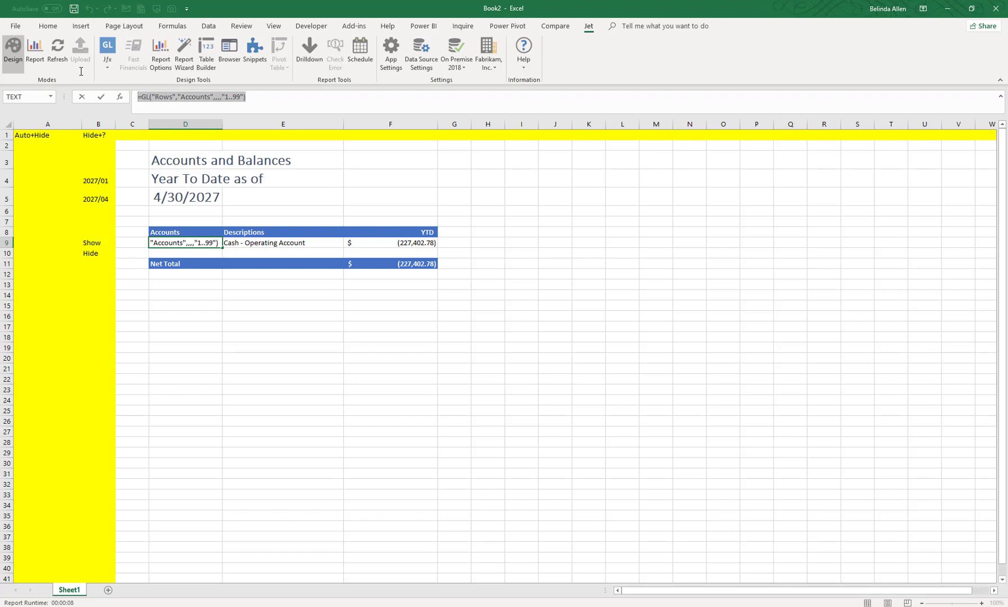
{"action": "key", "text": "BackSpace"}
{"action": "left_click", "coordinate": [218, 350]}
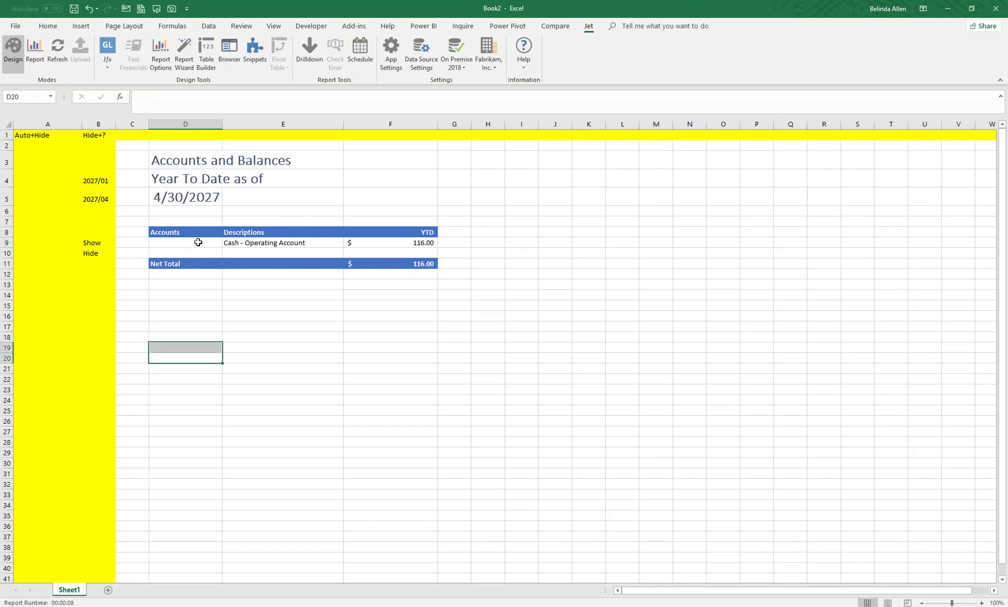
{"action": "left_click", "coordinate": [198, 242]}
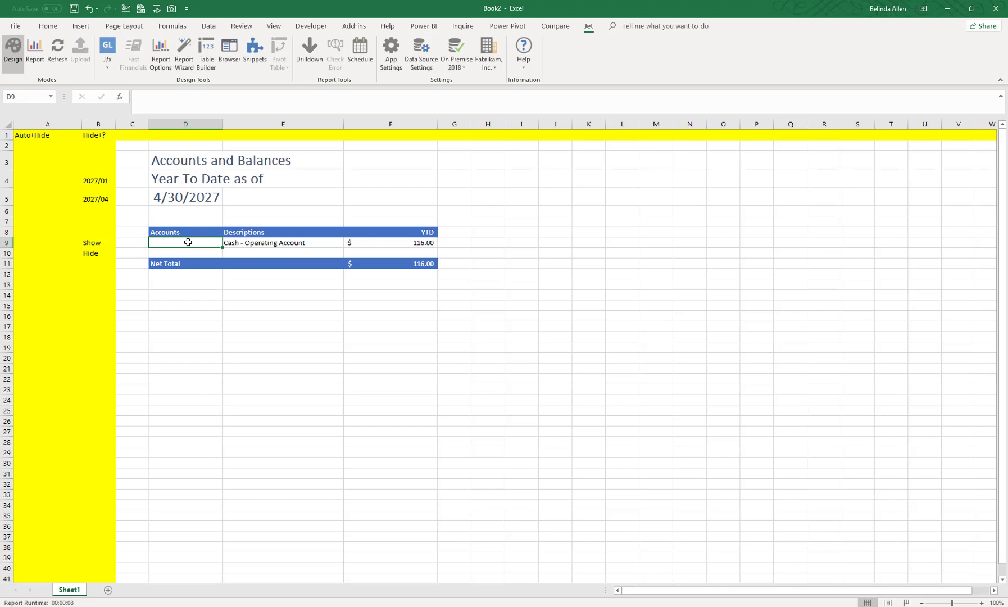
Step: Start a new Jet NL function for D9 with What set to Rows
{"action": "left_click", "coordinate": [107, 64]}
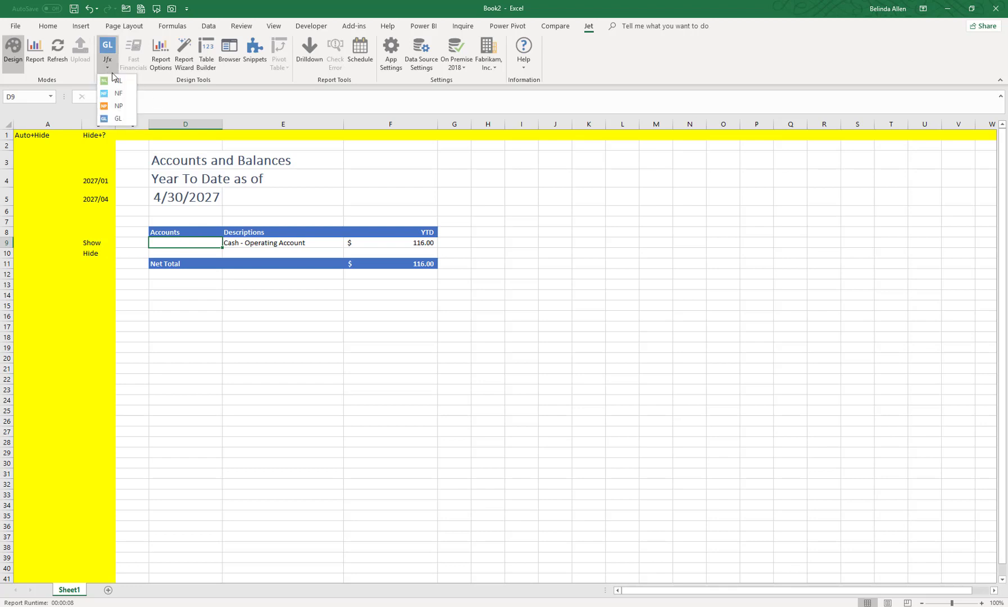
{"action": "left_click", "coordinate": [118, 81]}
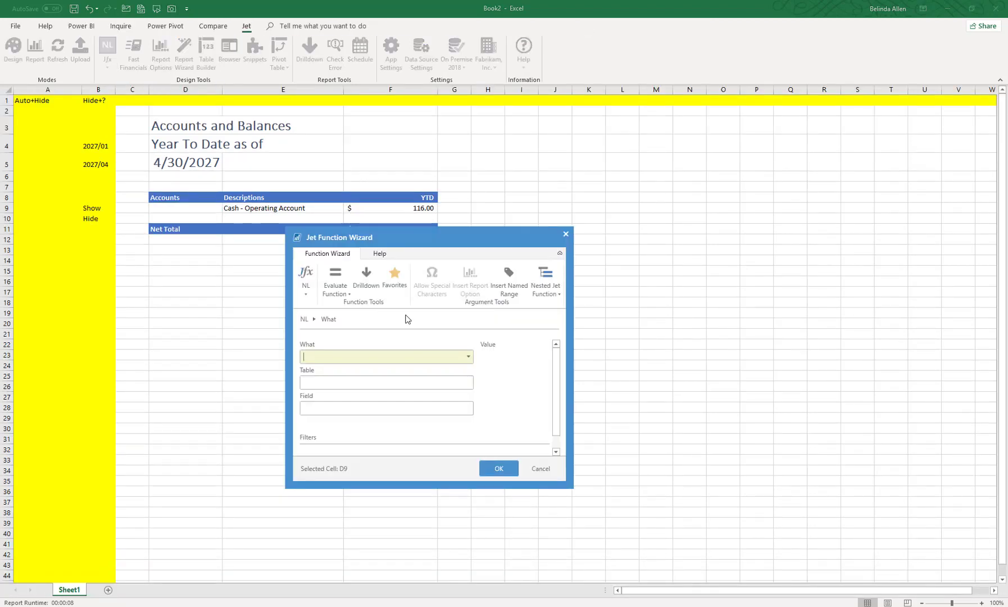
{"action": "left_click_drag", "start_coordinate": [408, 234], "coordinate": [385, 252]}
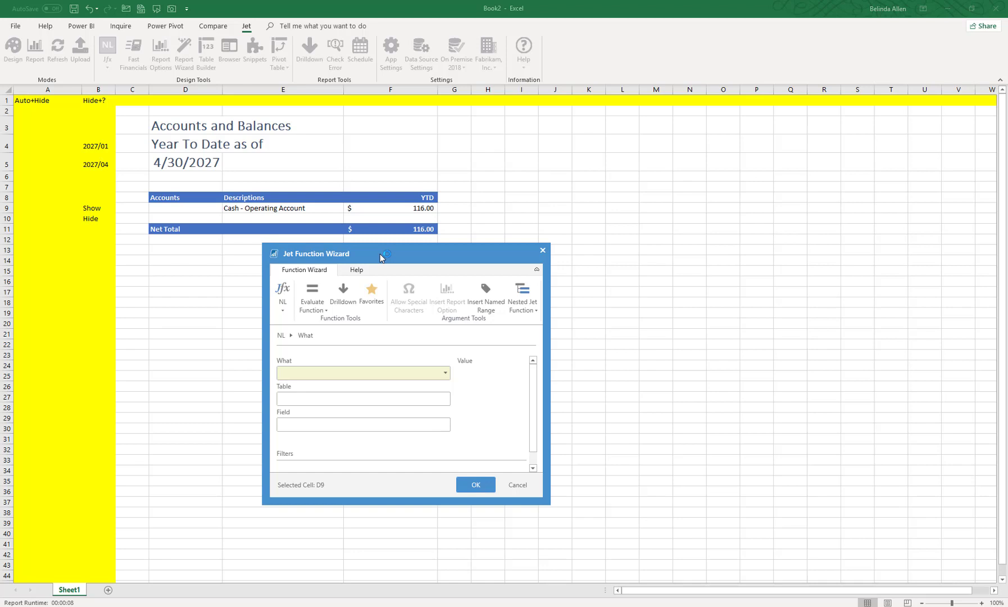
{"action": "left_click_drag", "start_coordinate": [379, 256], "coordinate": [347, 249]}
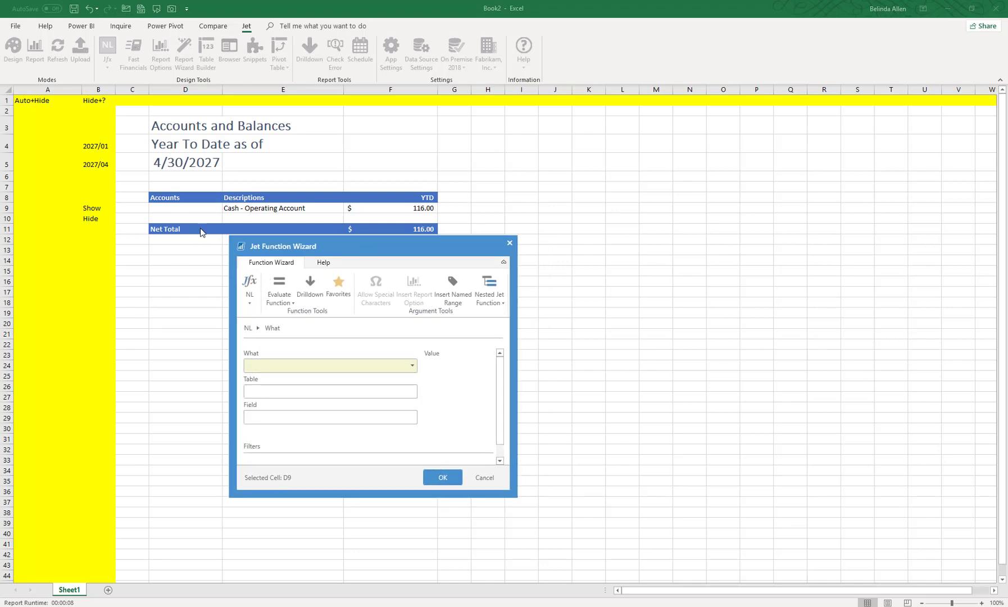
{"action": "left_click", "coordinate": [412, 368]}
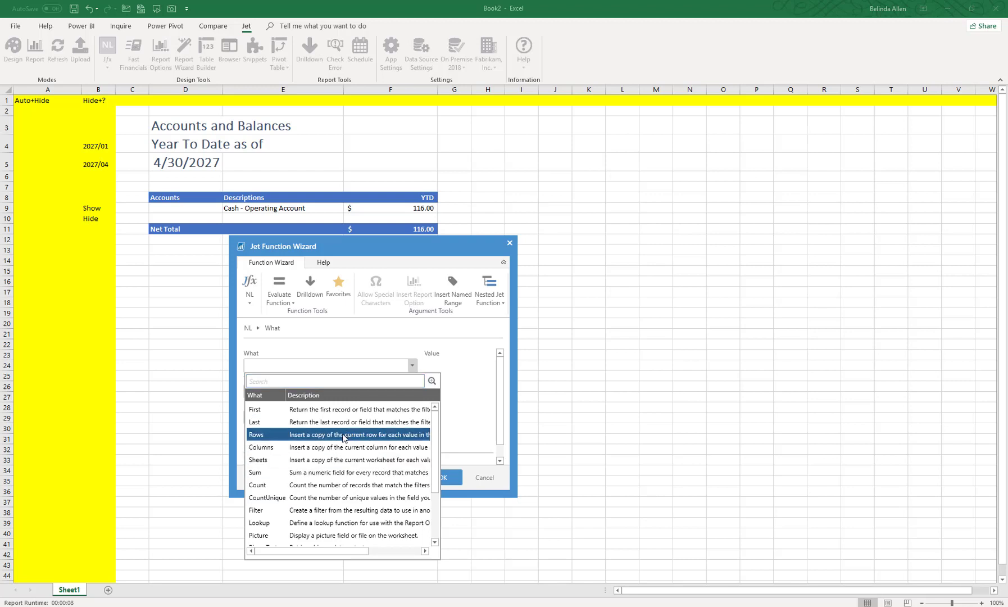
{"action": "left_click_drag", "start_coordinate": [331, 551], "coordinate": [389, 550]}
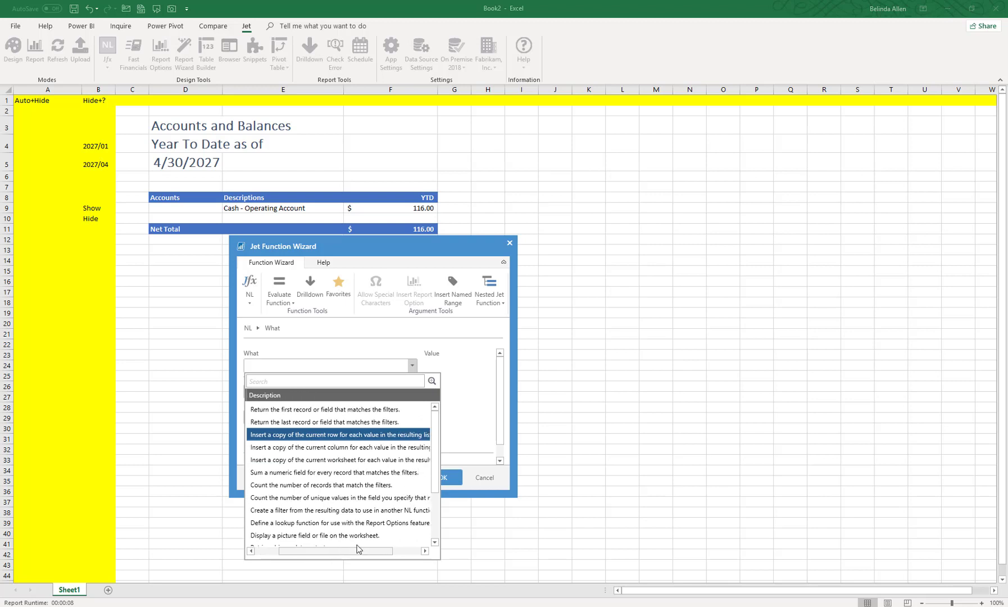
{"action": "left_click", "coordinate": [392, 436]}
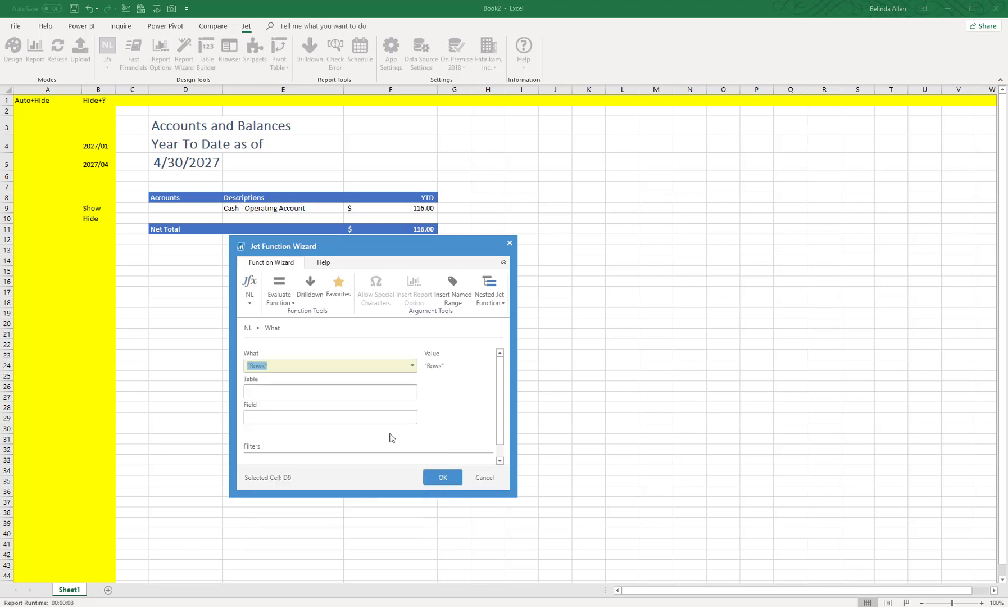
{"action": "left_click", "coordinate": [301, 390]}
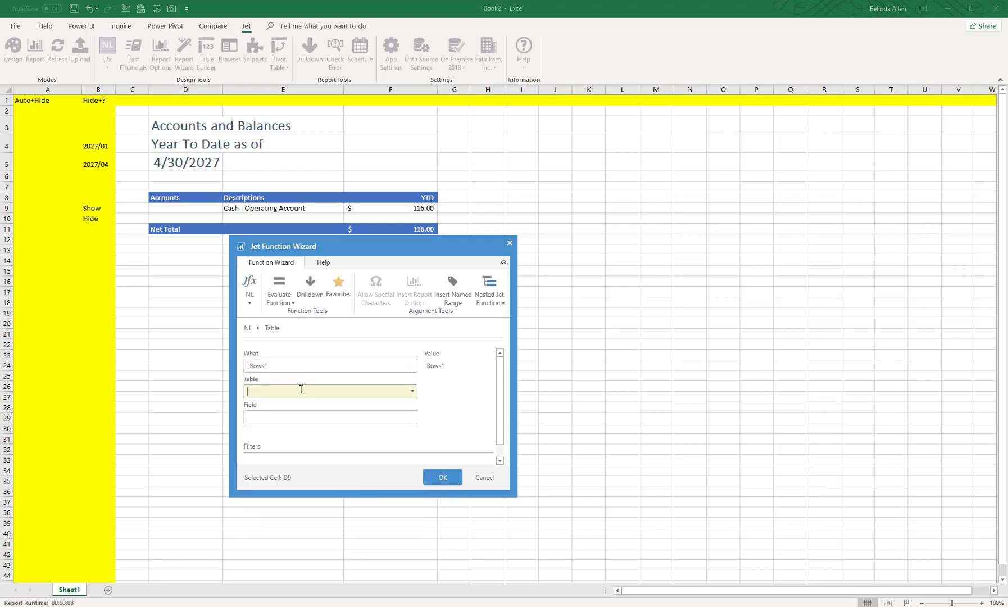
Step: Set the Rows function's Table to Jet GL Account and its Field to Account Number
{"action": "left_click", "coordinate": [415, 390]}
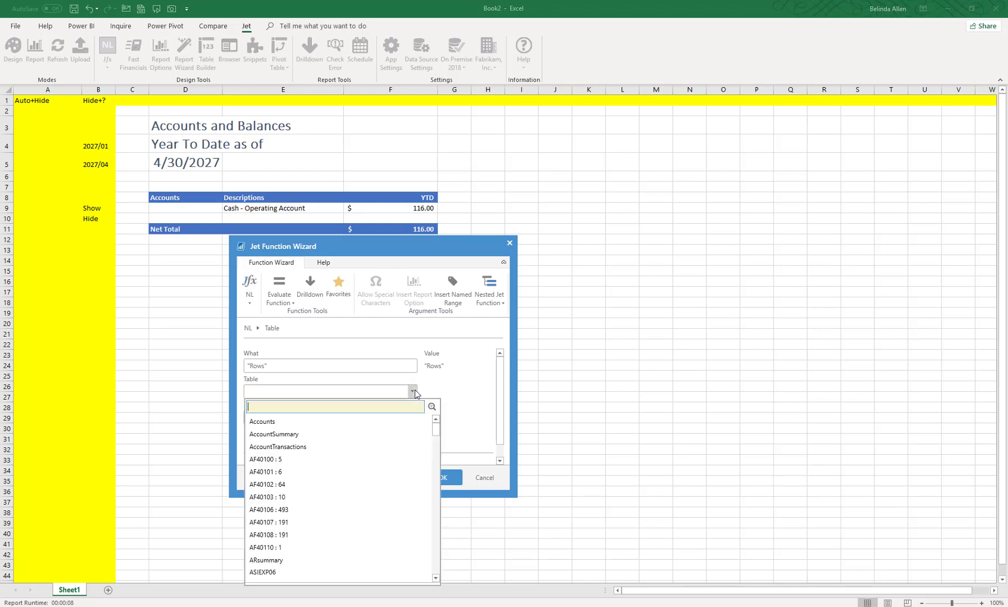
{"action": "type", "text": "jet"}
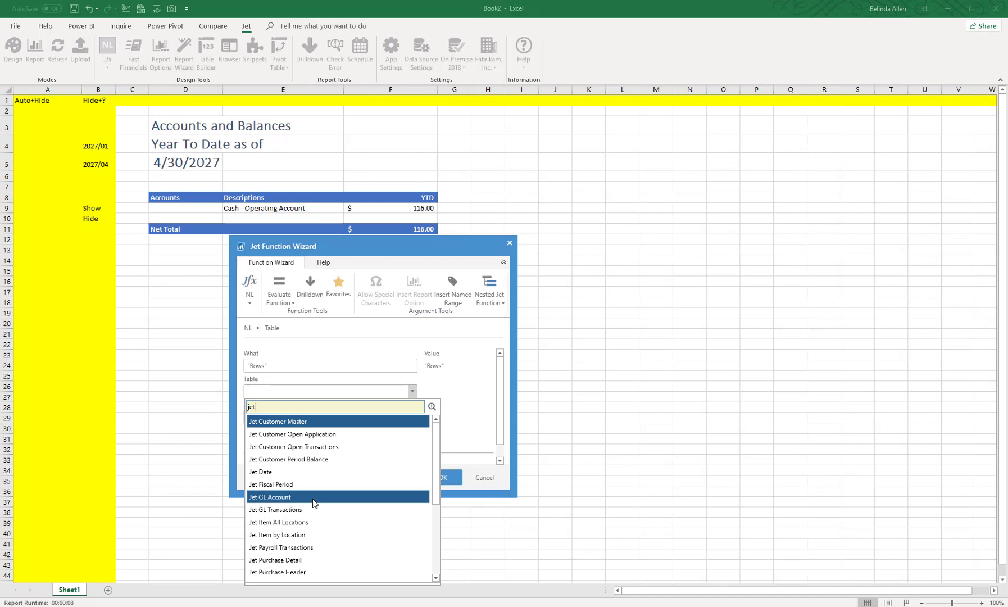
{"action": "left_click", "coordinate": [313, 498]}
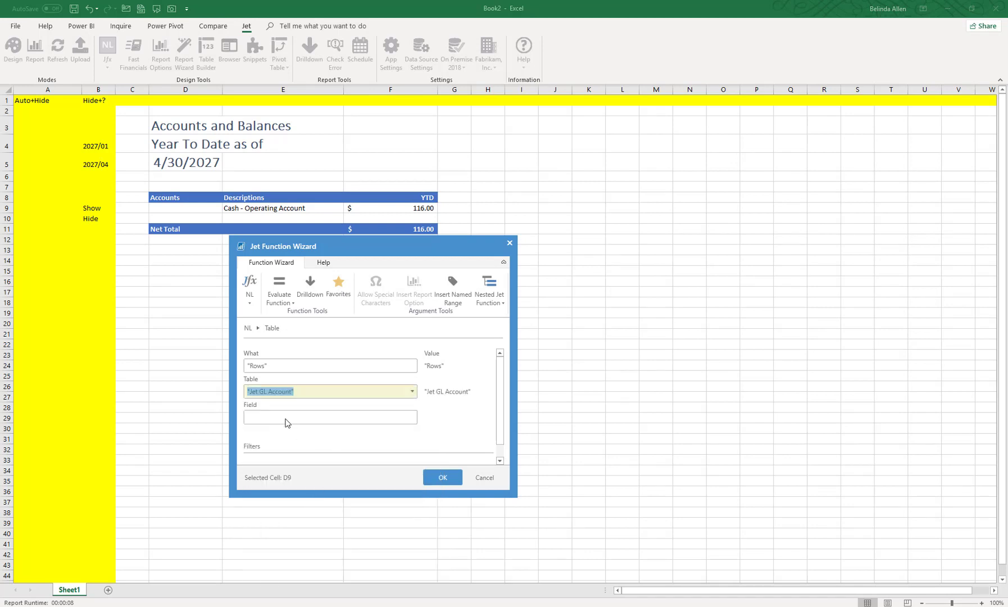
{"action": "left_click_drag", "start_coordinate": [357, 236], "coordinate": [367, 122]}
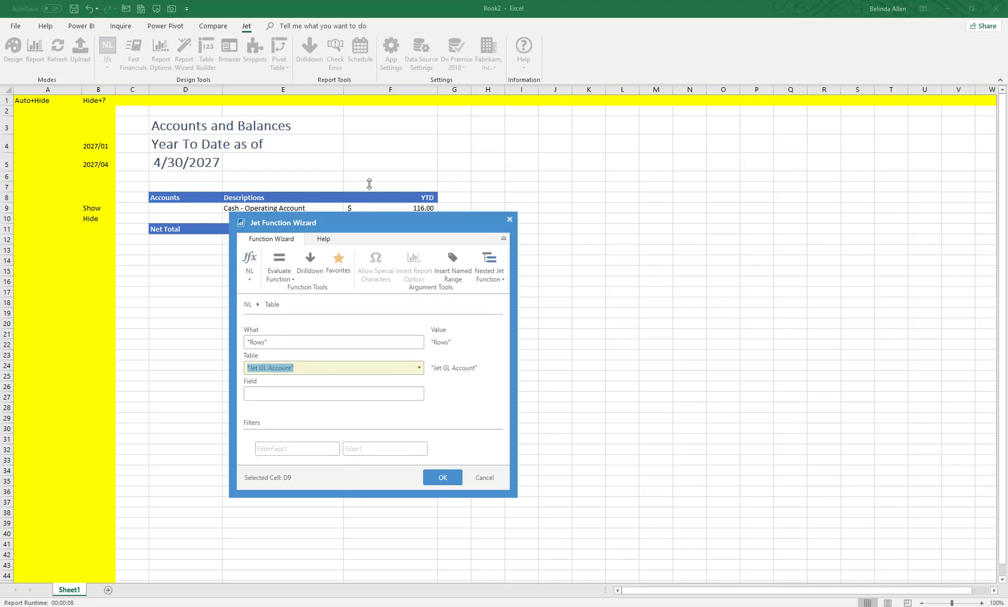
{"action": "left_click", "coordinate": [295, 302]}
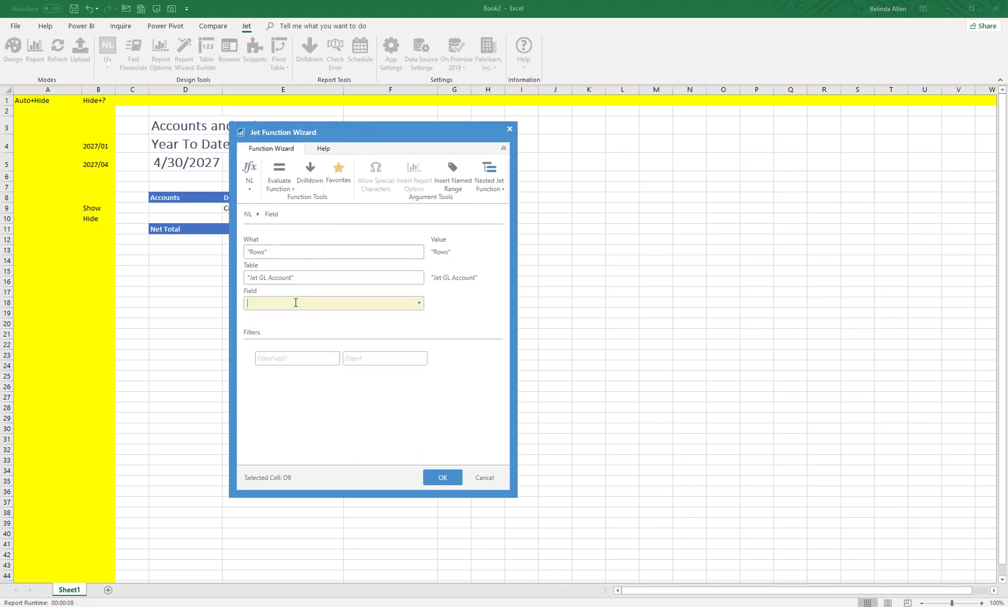
{"action": "left_click", "coordinate": [419, 306]}
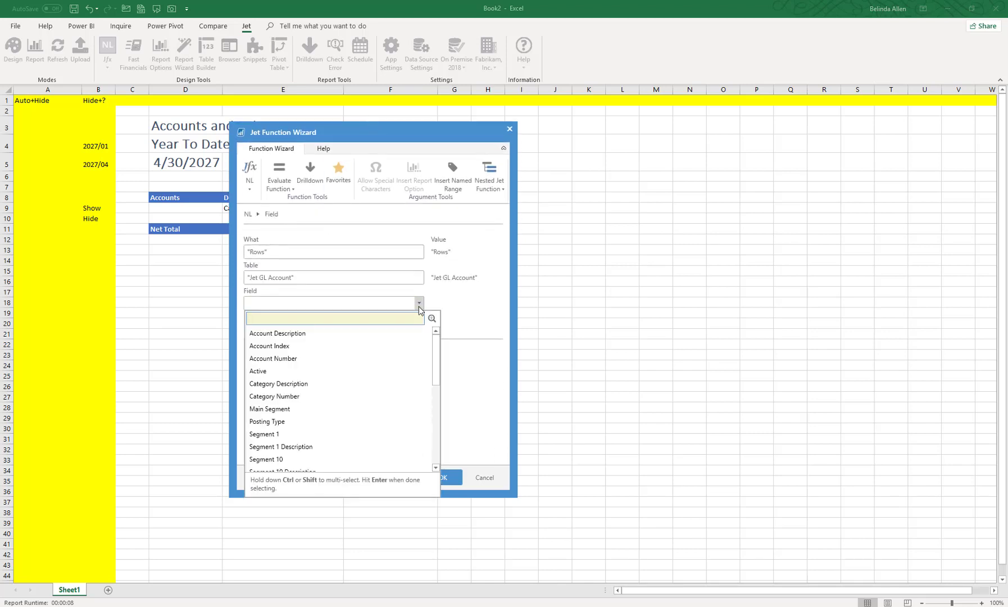
{"action": "left_click", "coordinate": [298, 359]}
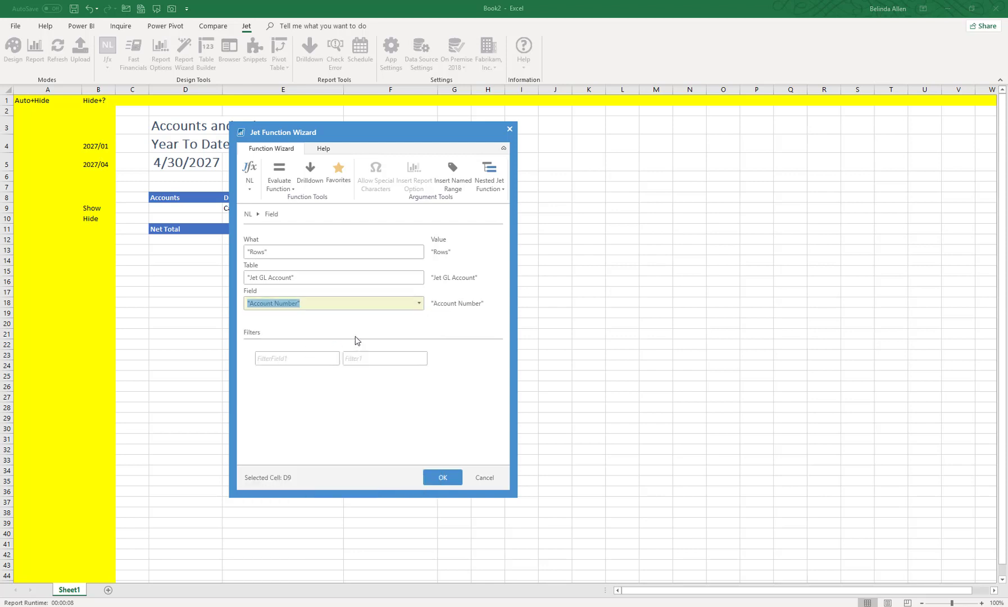
{"action": "left_click", "coordinate": [419, 303]}
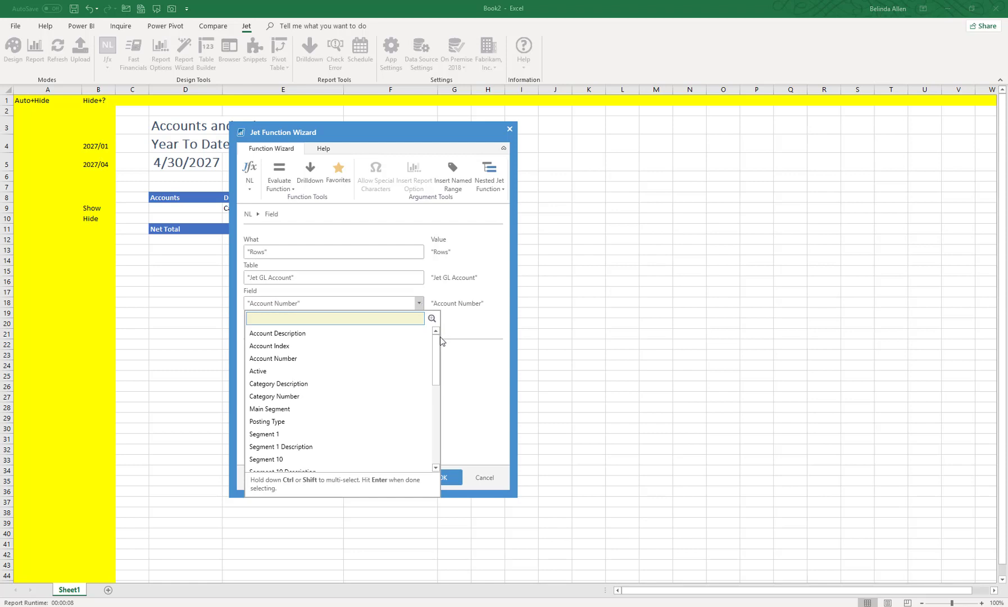
{"action": "scroll", "coordinate": [440, 346], "scroll_direction": "down", "scroll_amount": 1}
{"action": "scroll", "coordinate": [440, 357], "scroll_direction": "down", "scroll_amount": 2}
{"action": "scroll", "coordinate": [440, 365], "scroll_direction": "down", "scroll_amount": 1}
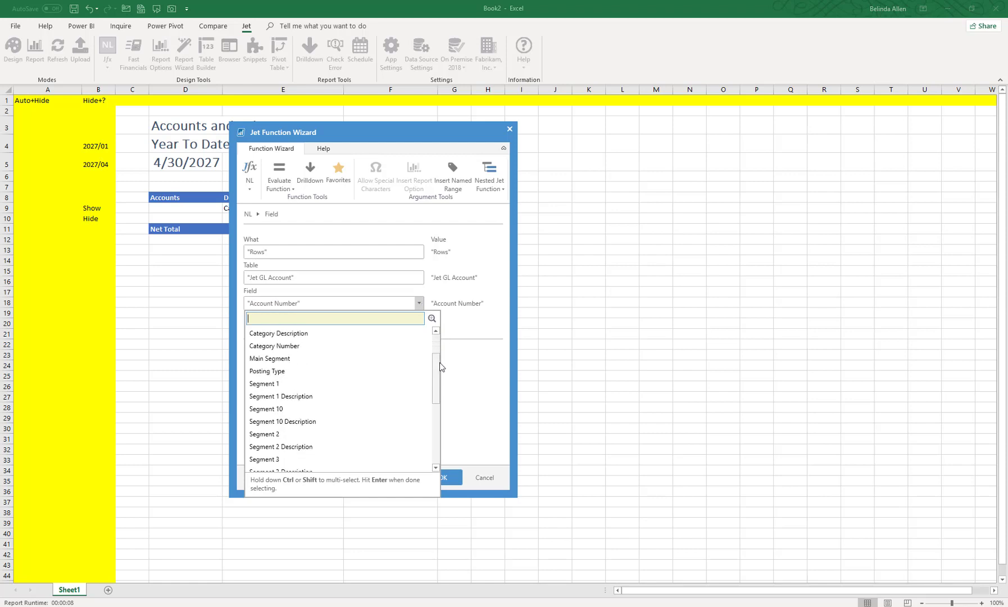
{"action": "mouse_move", "coordinate": [440, 367]}
{"action": "left_mouse_down"}
{"action": "mouse_move", "coordinate": [431, 430]}
{"action": "mouse_move", "coordinate": [443, 324]}
{"action": "left_mouse_up"}
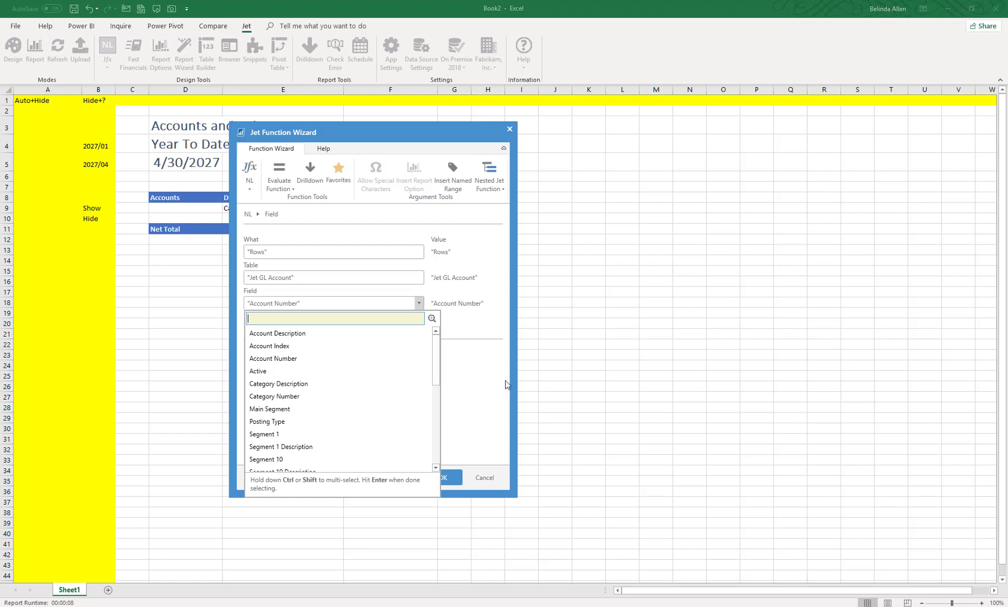
Step: Keep Account Number as the field and try Posting Type as FilterField1
{"action": "left_click", "coordinate": [484, 379]}
{"action": "key", "text": "Tab"}
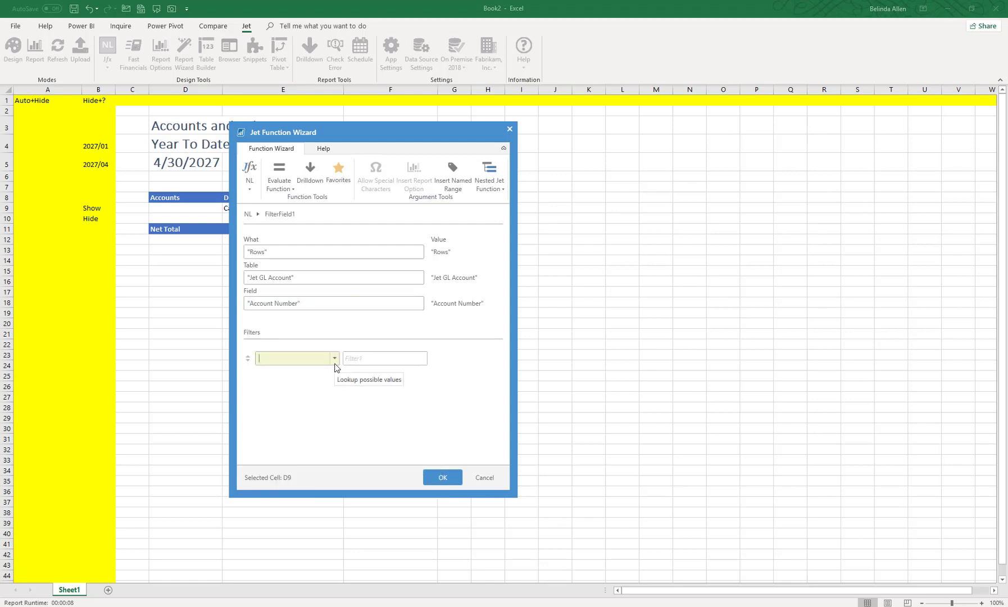
{"action": "left_click", "coordinate": [333, 359]}
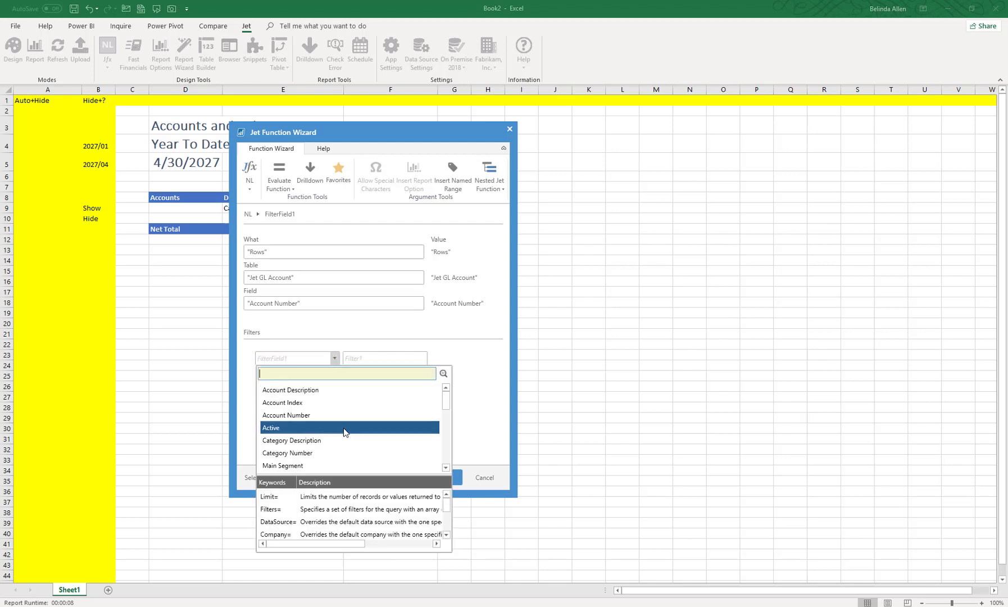
{"action": "scroll", "coordinate": [344, 431], "scroll_direction": "down", "scroll_amount": 1}
{"action": "scroll", "coordinate": [344, 431], "scroll_direction": "down", "scroll_amount": 1}
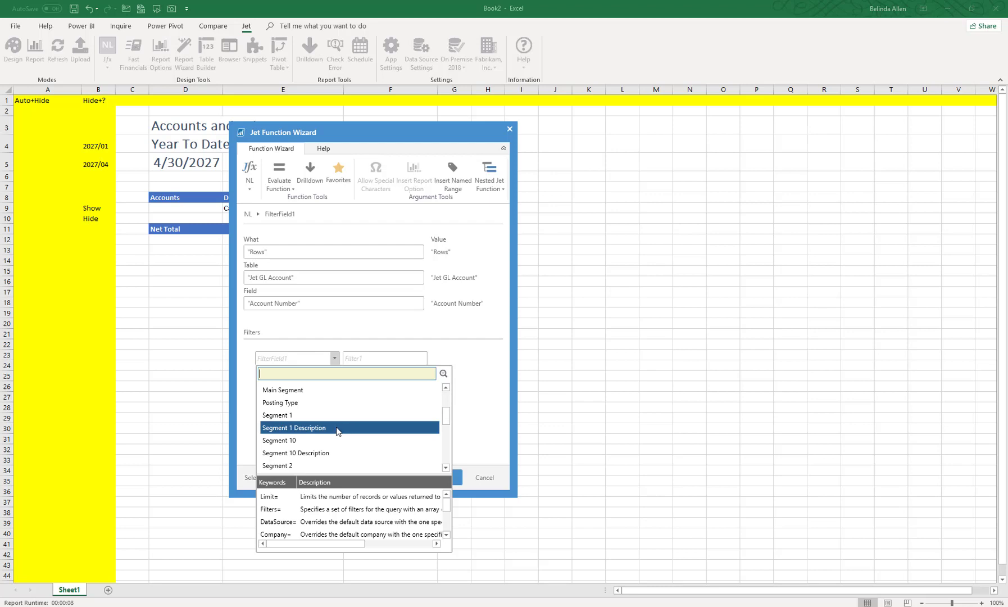
{"action": "left_click", "coordinate": [309, 402]}
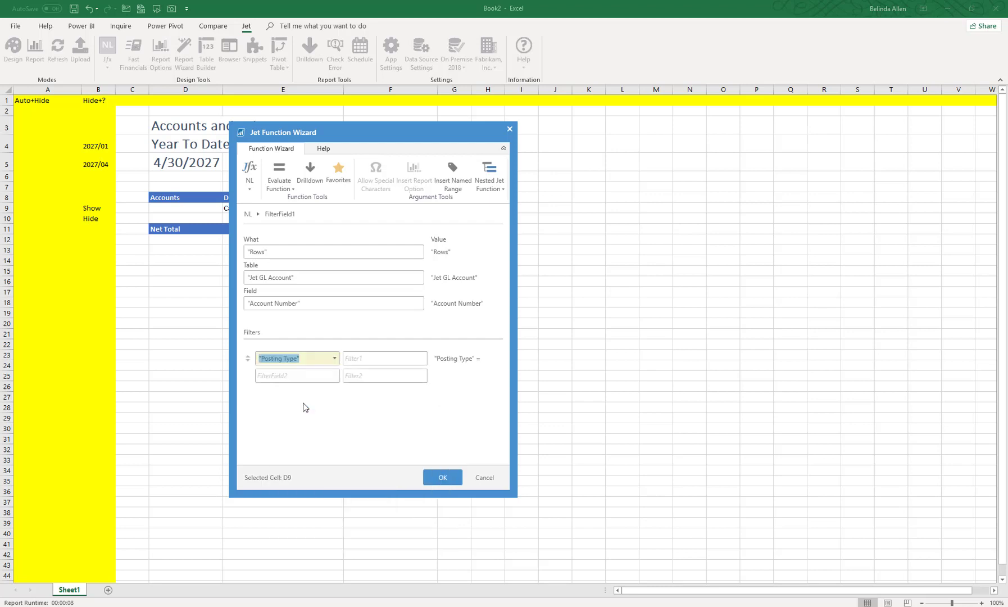
{"action": "left_click", "coordinate": [399, 356]}
{"action": "left_click", "coordinate": [422, 358]}
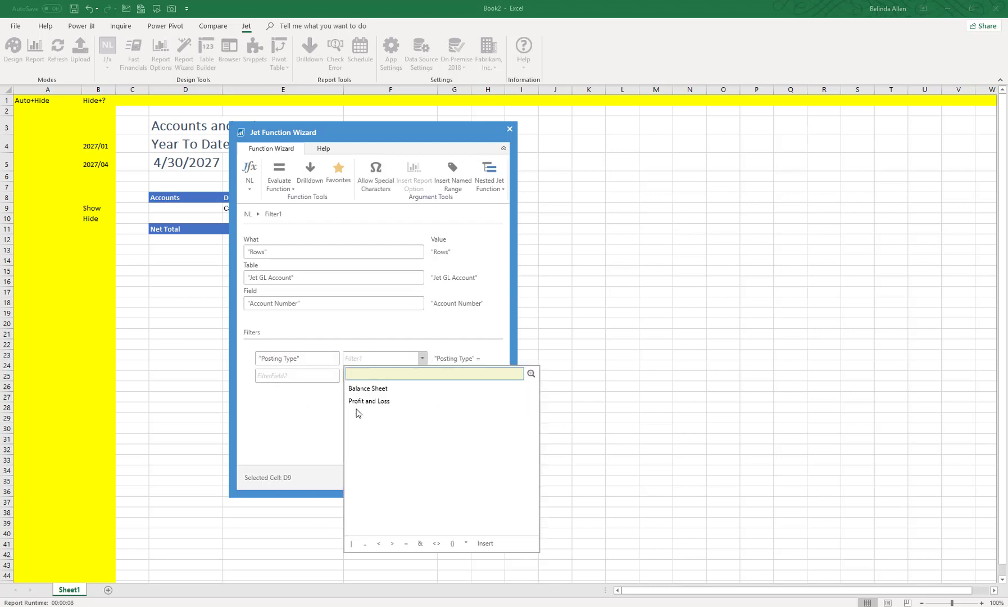
{"action": "left_click", "coordinate": [317, 360]}
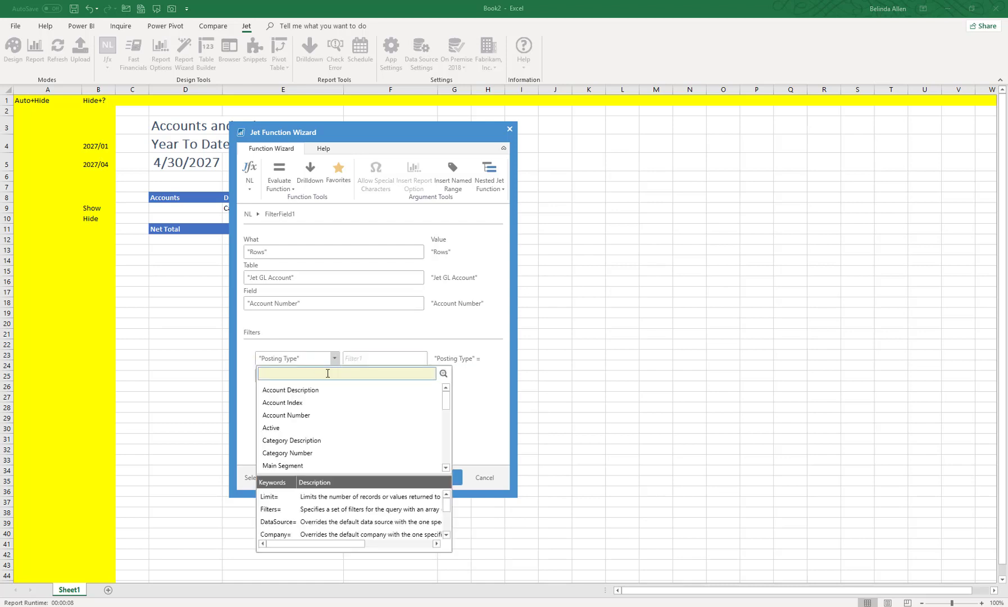
Step: Set FilterField1 to Category Number with Filter1 1..99 and insert the NL Rows formula
{"action": "scroll", "coordinate": [308, 453], "scroll_direction": "down", "scroll_amount": 2}
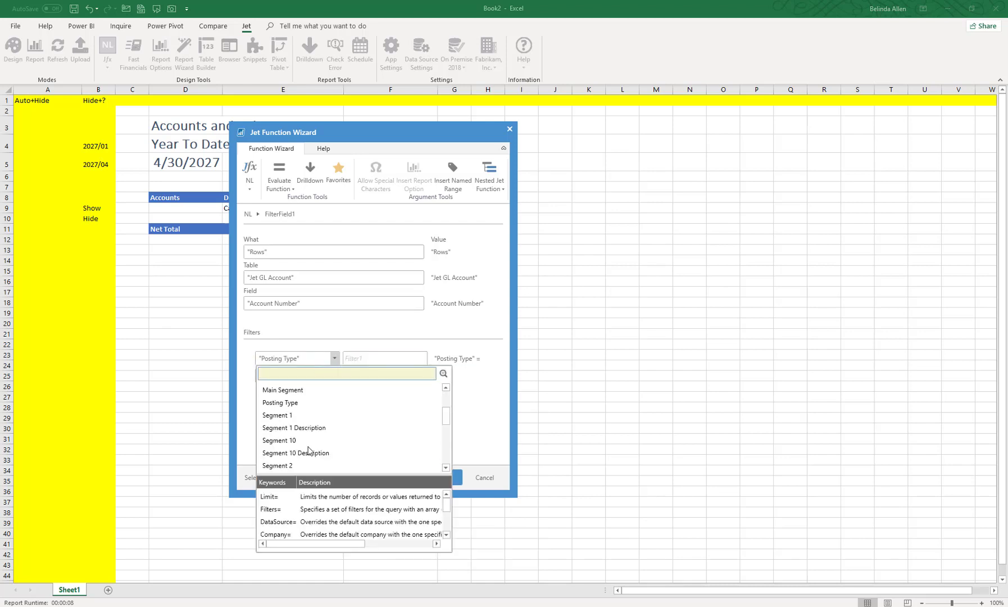
{"action": "scroll", "coordinate": [308, 448], "scroll_direction": "up", "scroll_amount": 2}
{"action": "scroll", "coordinate": [309, 445], "scroll_direction": "down", "scroll_amount": 1}
{"action": "scroll", "coordinate": [309, 445], "scroll_direction": "down", "scroll_amount": 3}
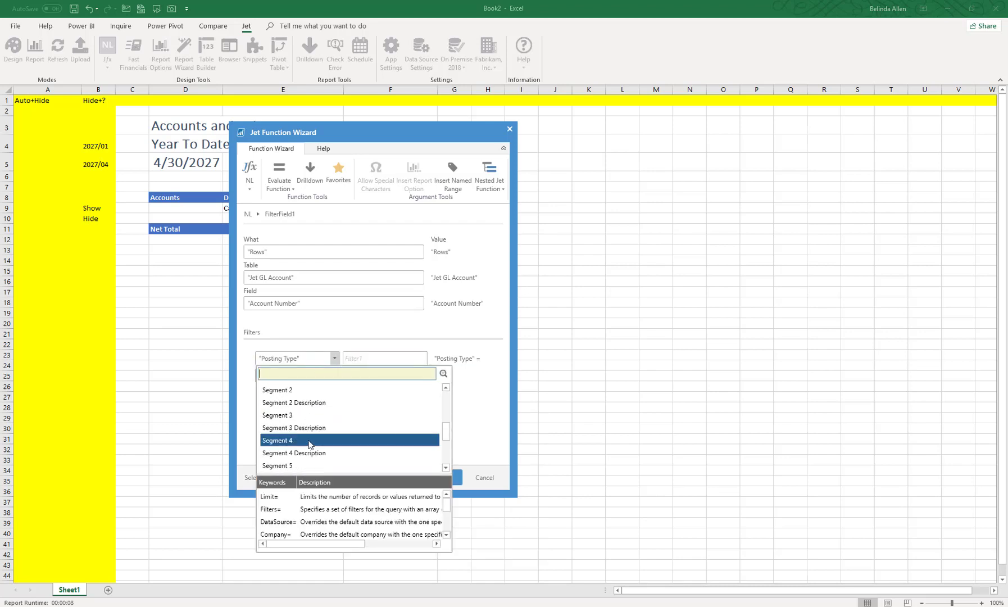
{"action": "scroll", "coordinate": [309, 445], "scroll_direction": "down", "scroll_amount": 3}
{"action": "scroll", "coordinate": [309, 445], "scroll_direction": "up", "scroll_amount": 5}
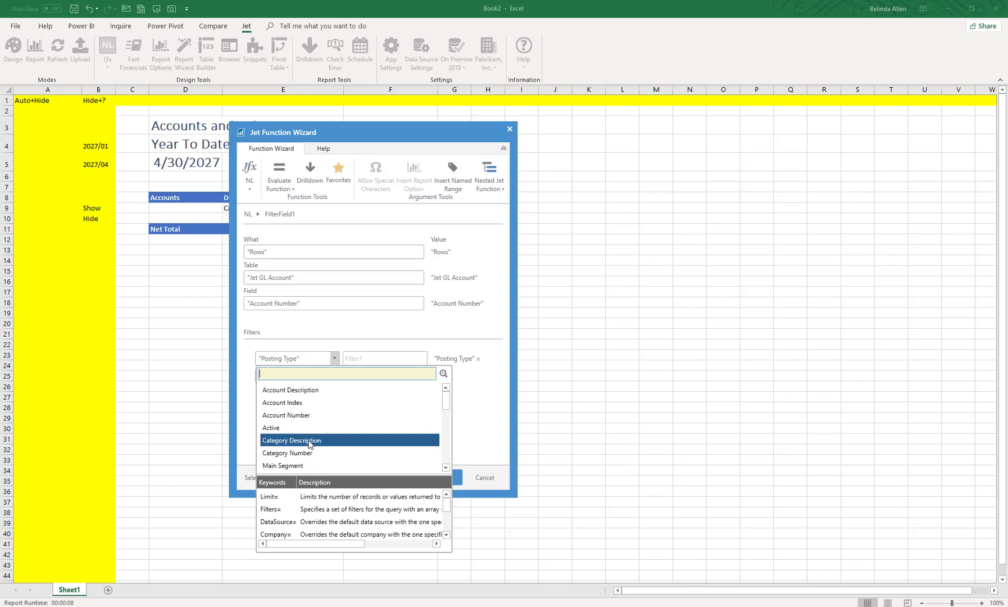
{"action": "scroll", "coordinate": [308, 444], "scroll_direction": "down", "scroll_amount": 1}
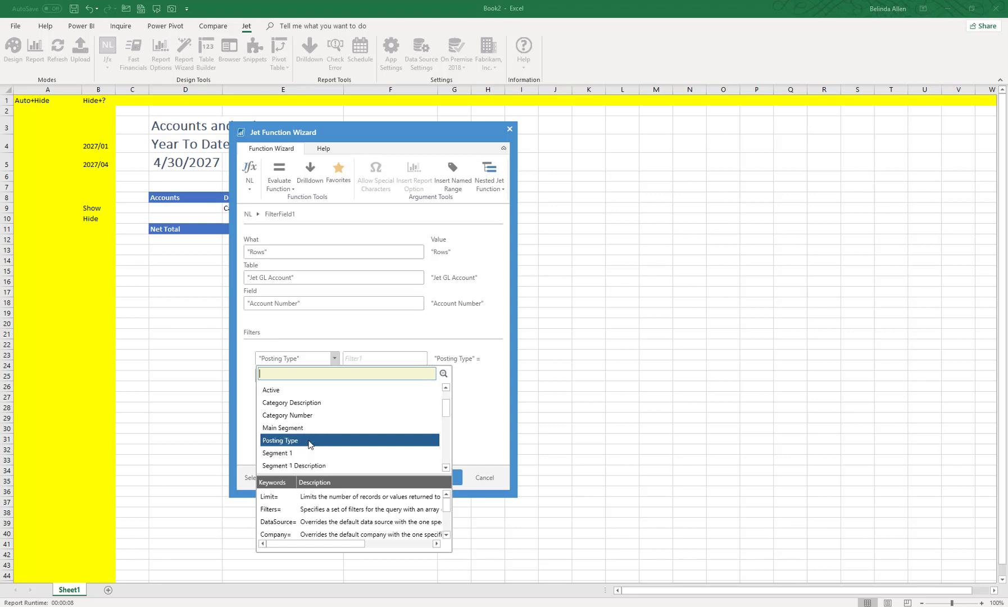
{"action": "left_click", "coordinate": [301, 416]}
{"action": "left_click", "coordinate": [377, 359]}
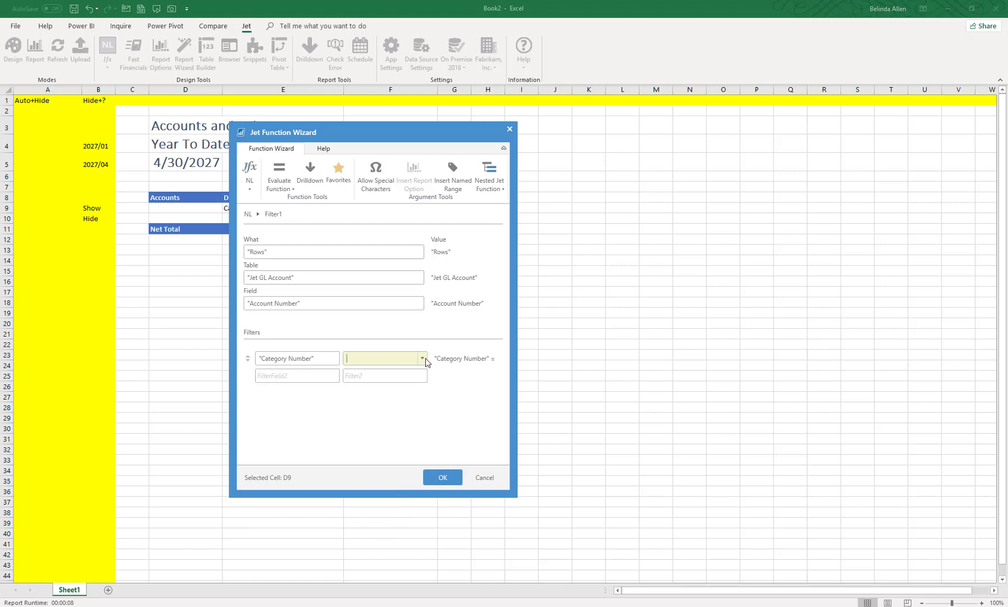
{"action": "left_click", "coordinate": [426, 358]}
{"action": "key", "text": "Tab"}
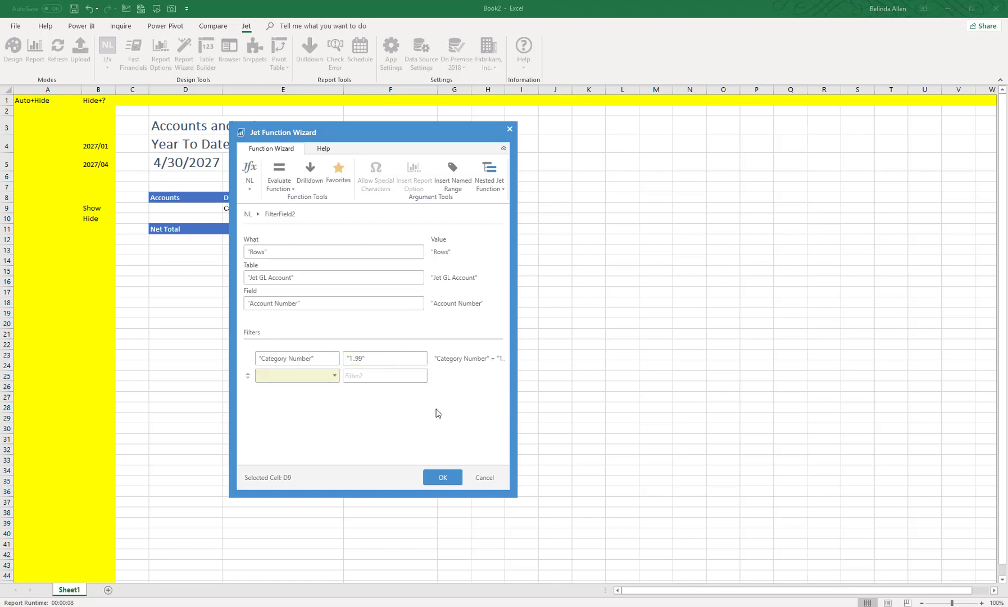
{"action": "left_click", "coordinate": [441, 478]}
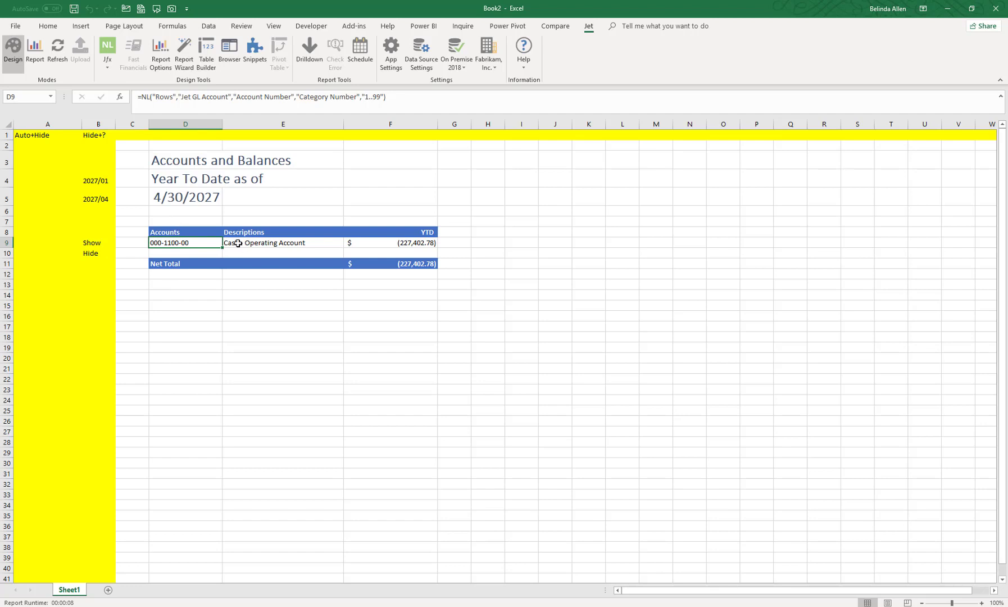
Step: Clear E9's old description formula and start a new Jet First function for it
{"action": "left_click", "coordinate": [277, 243]}
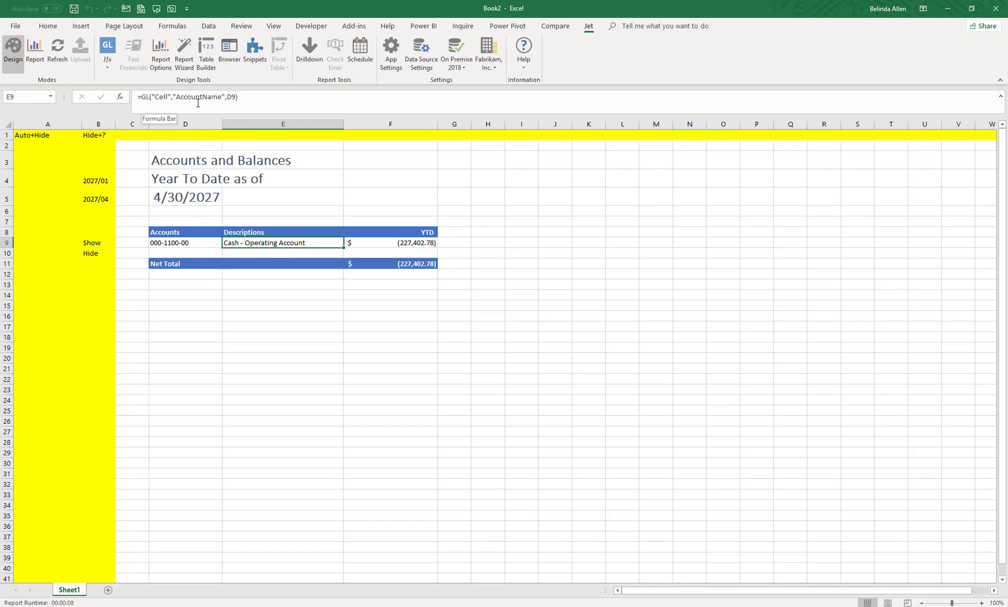
{"action": "key", "text": "Delete"}
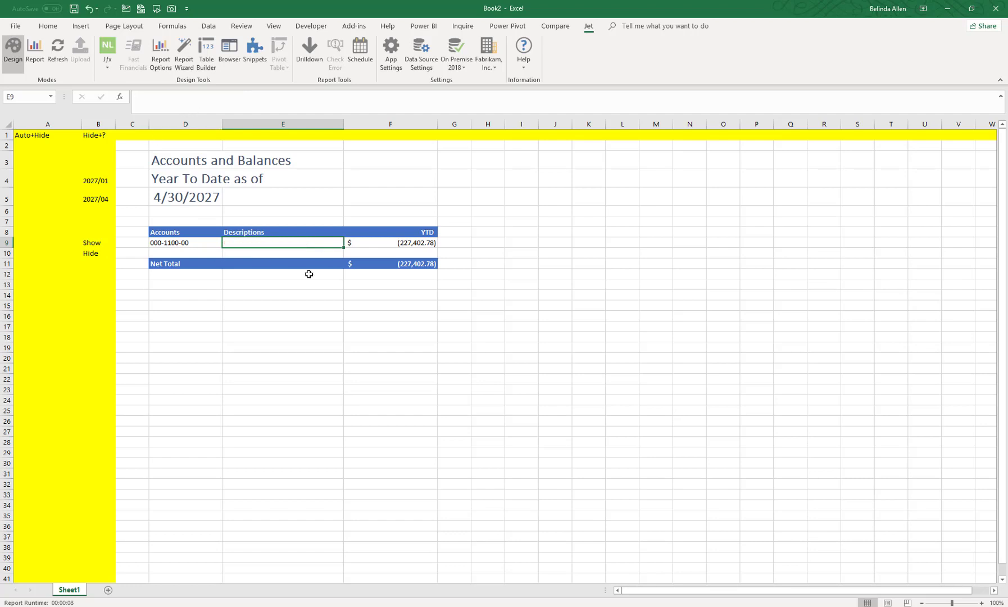
{"action": "left_click", "coordinate": [106, 51]}
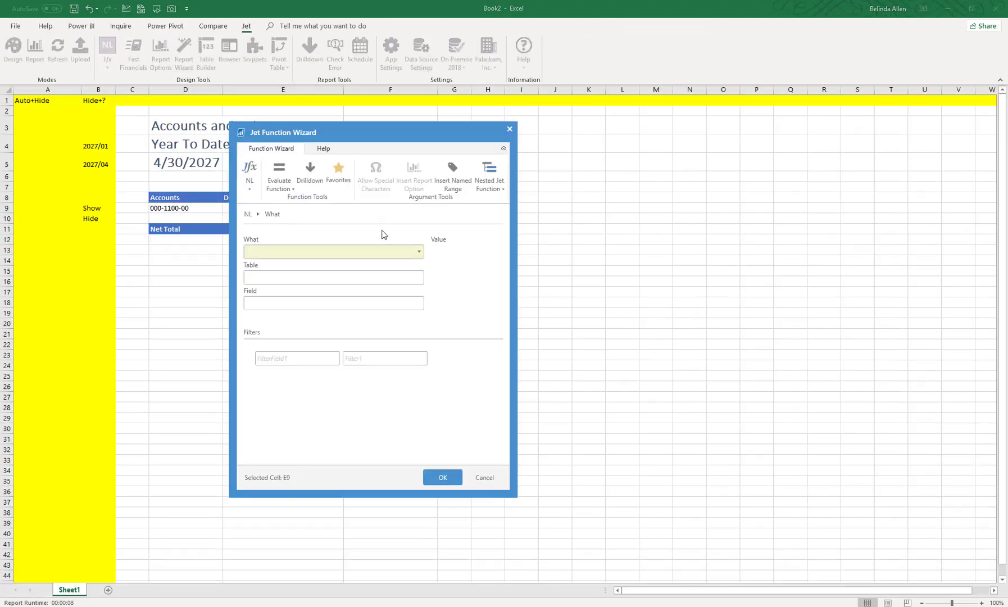
{"action": "left_click", "coordinate": [419, 251]}
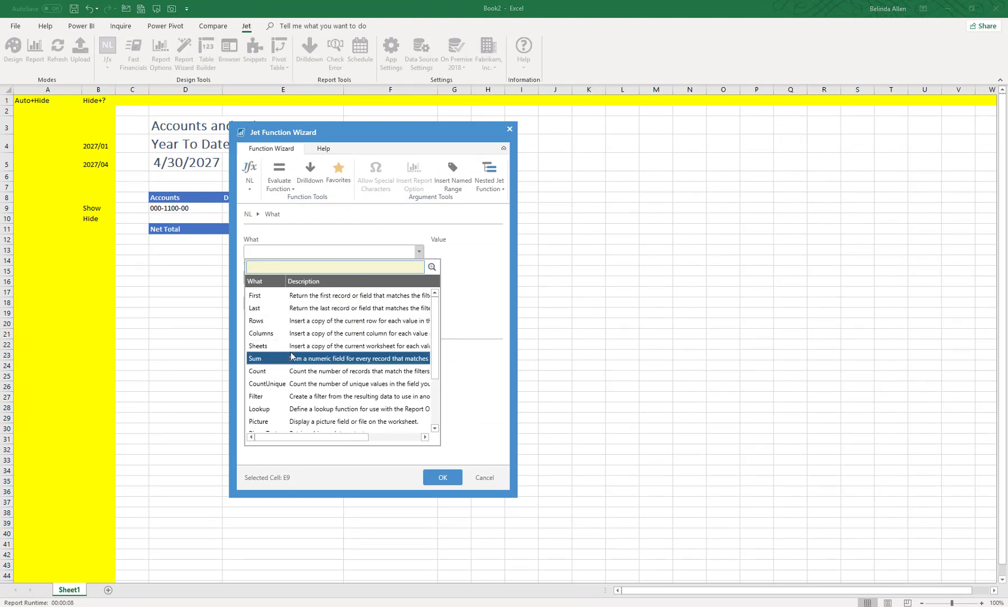
{"action": "left_click", "coordinate": [284, 295]}
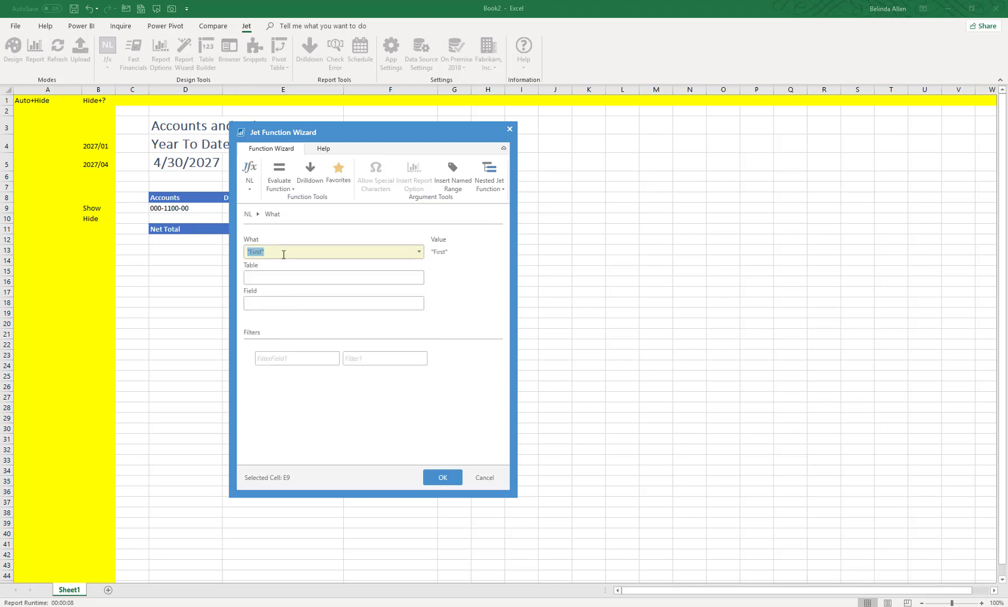
{"action": "left_click", "coordinate": [271, 275]}
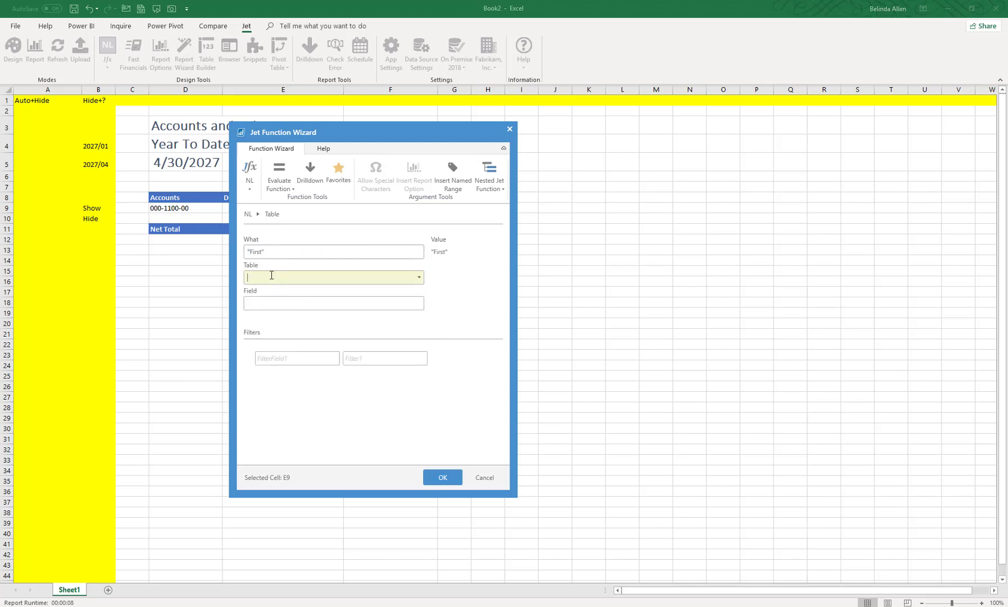
Step: Point the First function at the Jet GL Account table, returning Account Description
{"action": "left_click", "coordinate": [419, 277]}
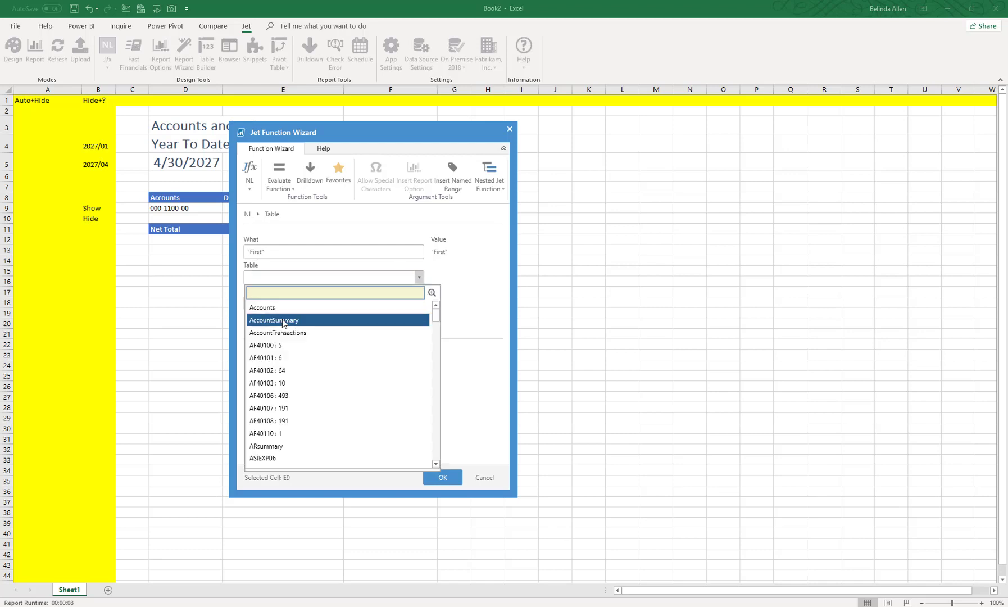
{"action": "type", "text": "jet"}
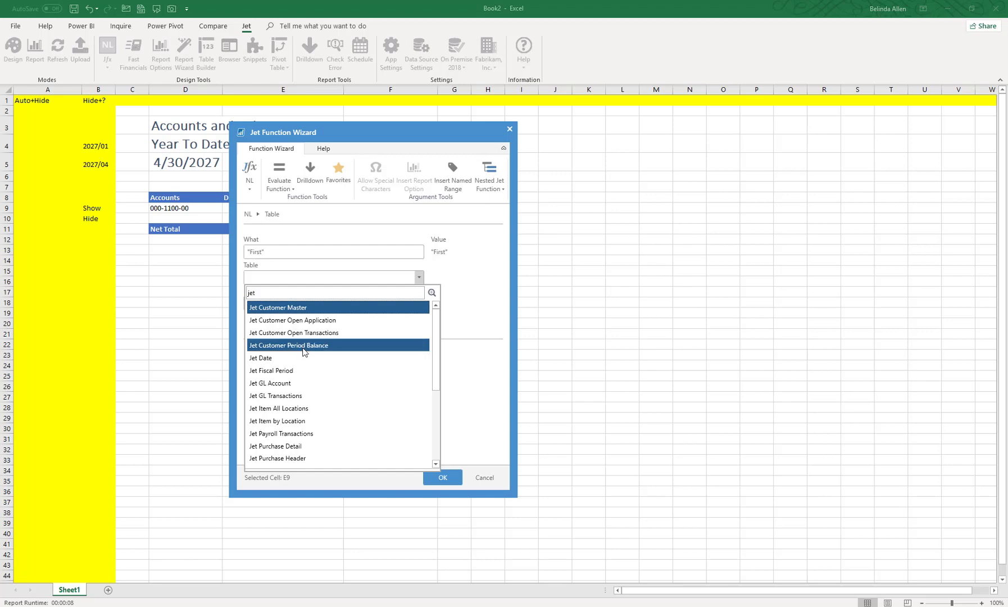
{"action": "left_click", "coordinate": [287, 382]}
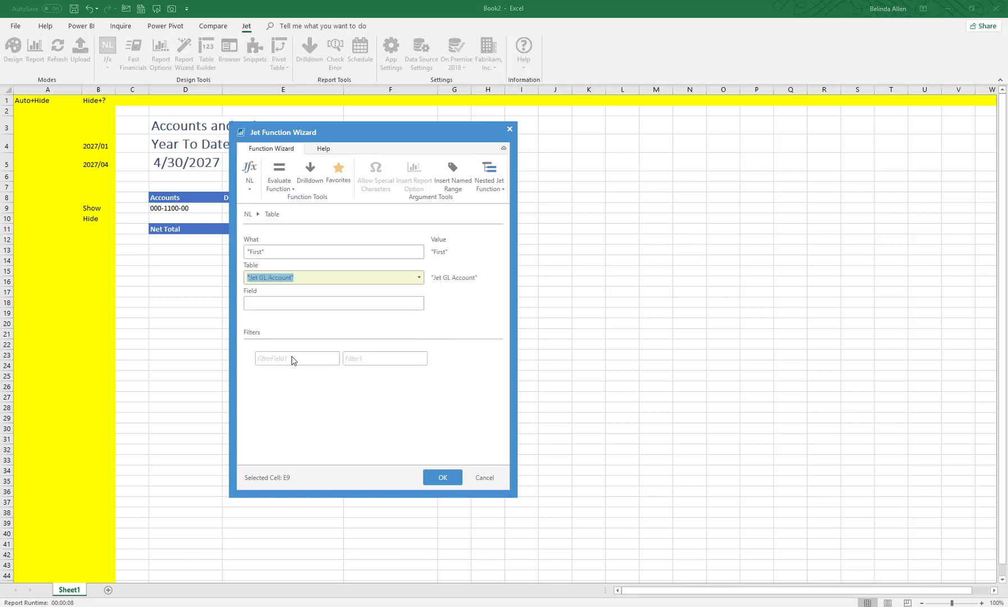
{"action": "left_click", "coordinate": [305, 303]}
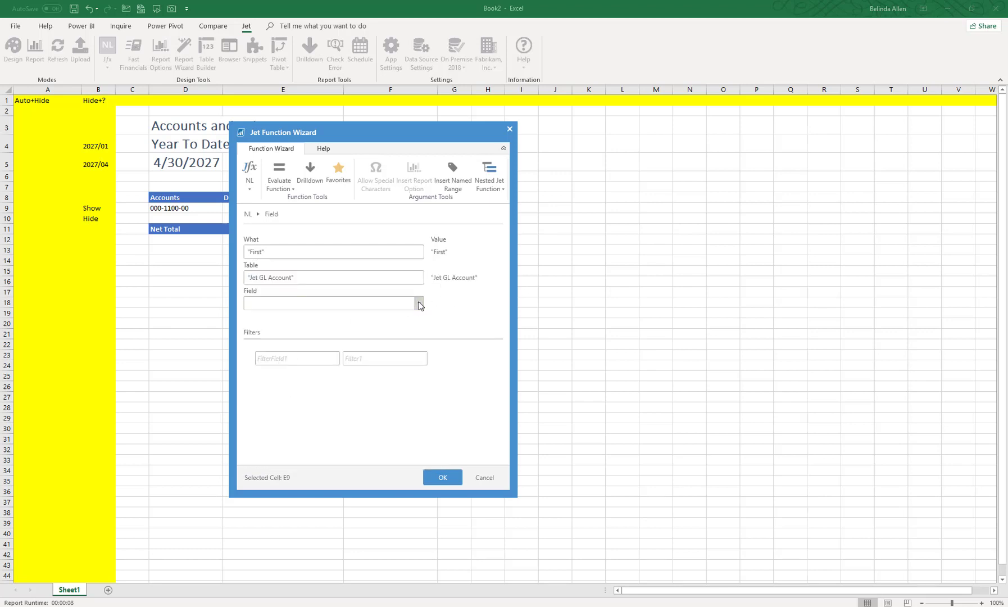
{"action": "left_click", "coordinate": [419, 302]}
{"action": "left_click", "coordinate": [341, 335]}
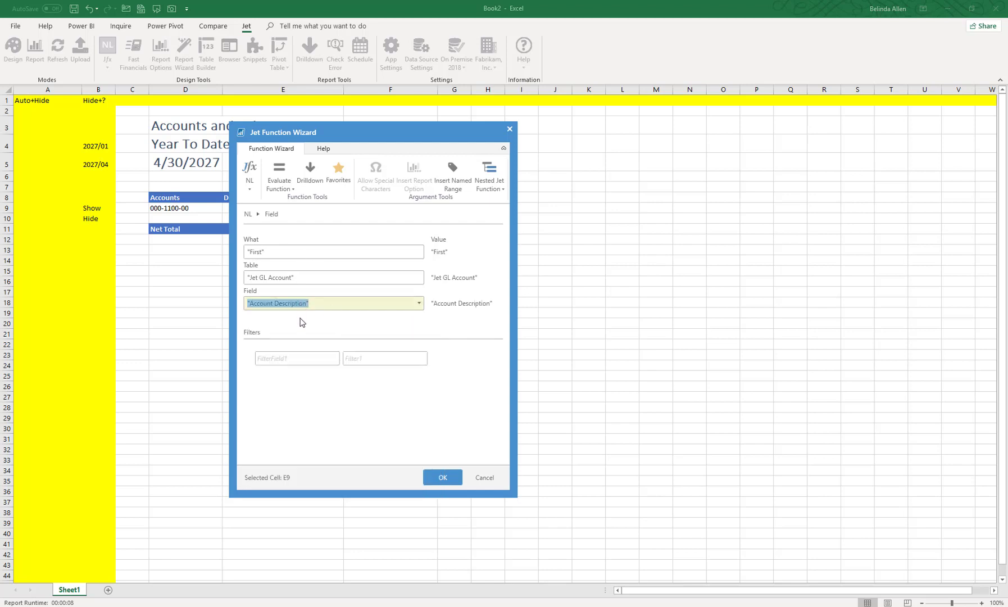
{"action": "left_click_drag", "start_coordinate": [377, 133], "coordinate": [494, 97]}
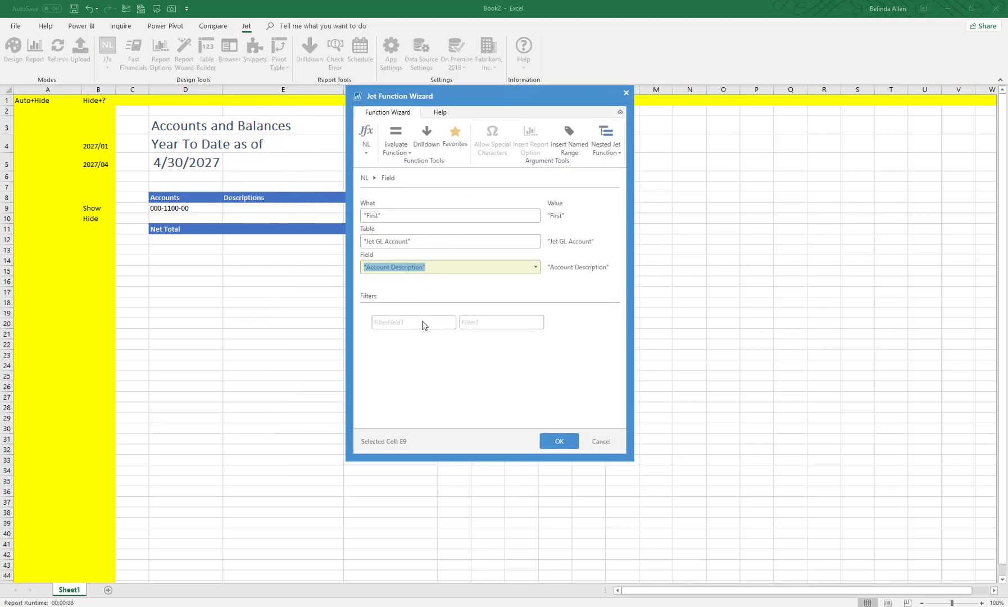
Step: Filter E9's lookup on Account Number equal to D$9, showing 'Cash - Operating Account'
{"action": "left_click", "coordinate": [422, 323]}
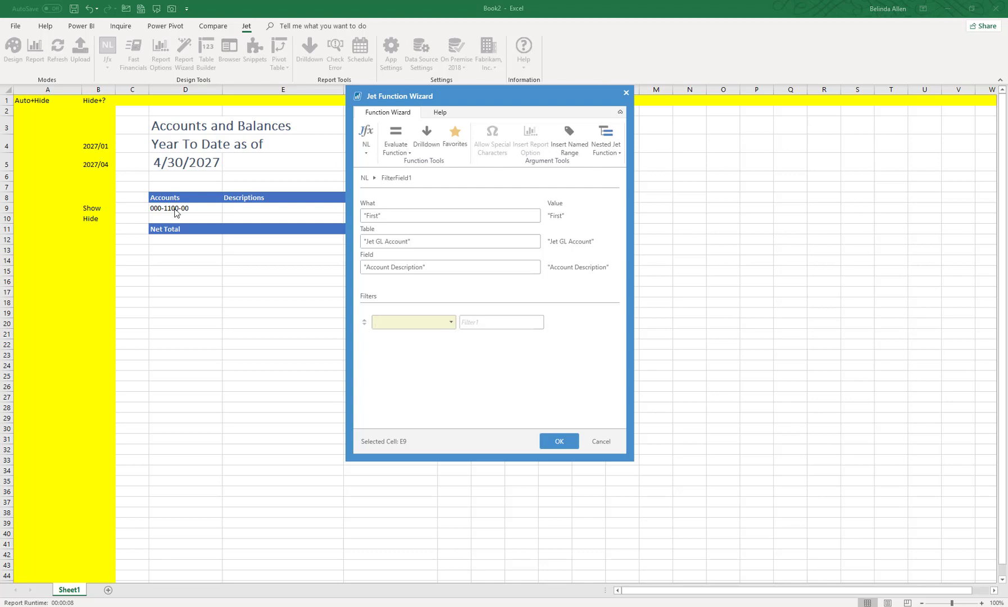
{"action": "left_click", "coordinate": [451, 322]}
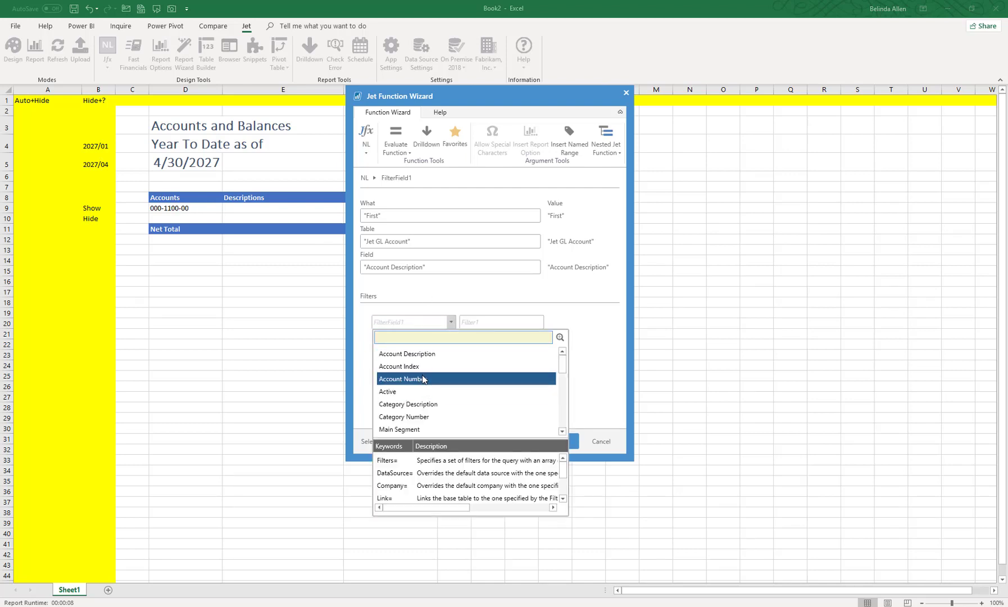
{"action": "left_click", "coordinate": [426, 380]}
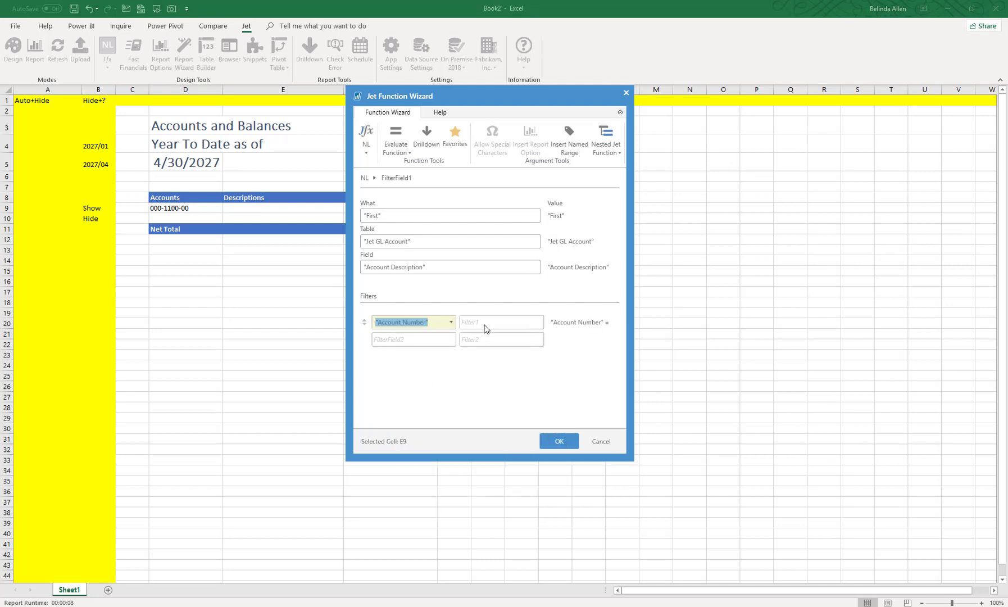
{"action": "left_click", "coordinate": [488, 322]}
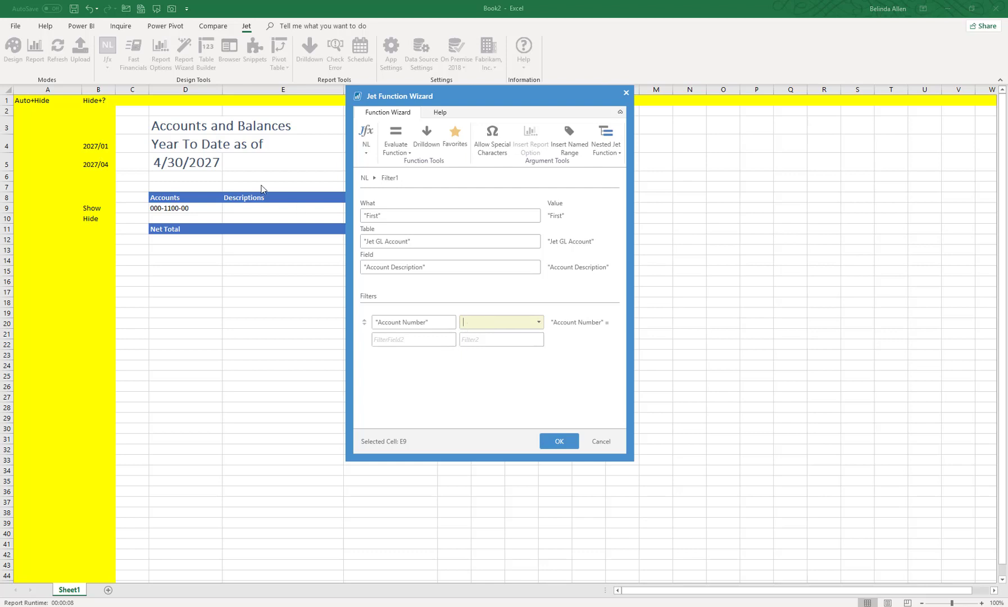
{"action": "left_click", "coordinate": [443, 324]}
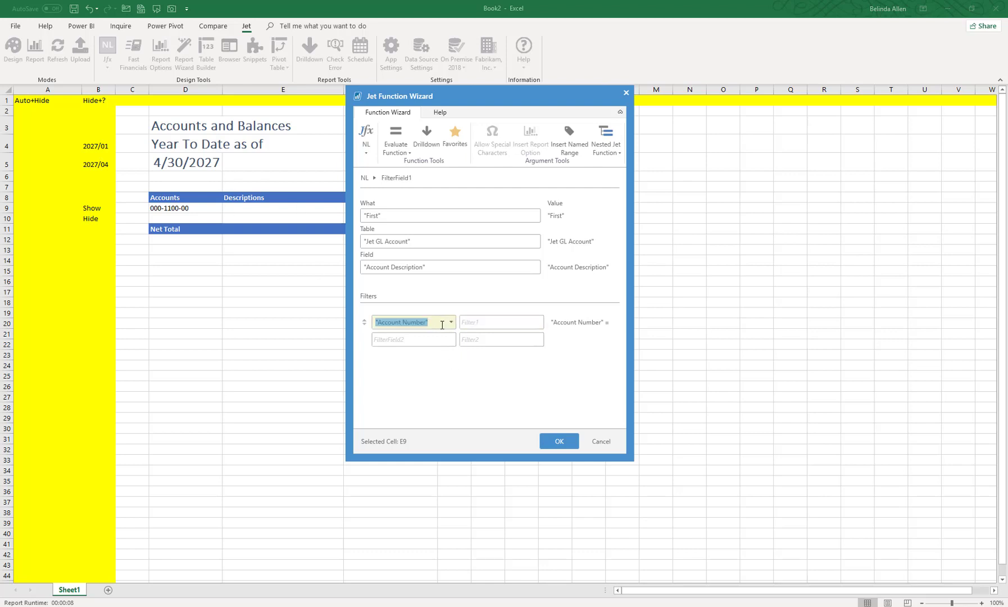
{"action": "left_click", "coordinate": [452, 324]}
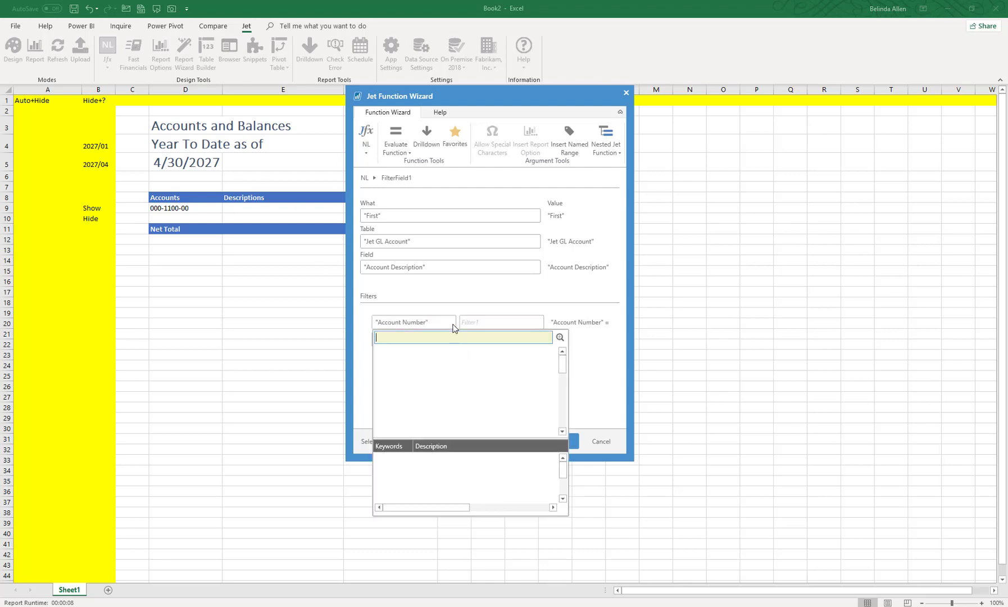
{"action": "left_click", "coordinate": [492, 323]}
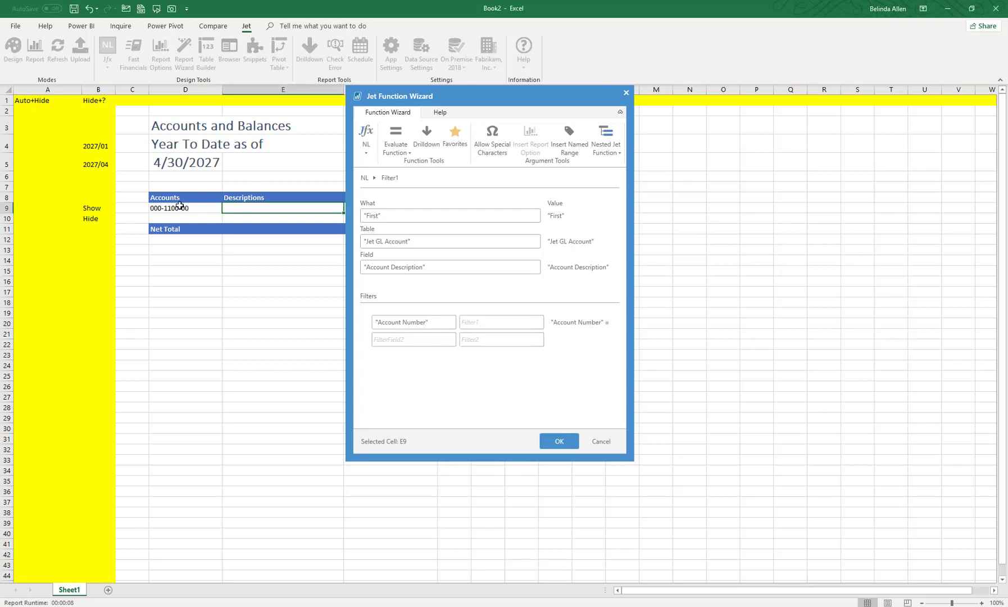
{"action": "left_click", "coordinate": [179, 207]}
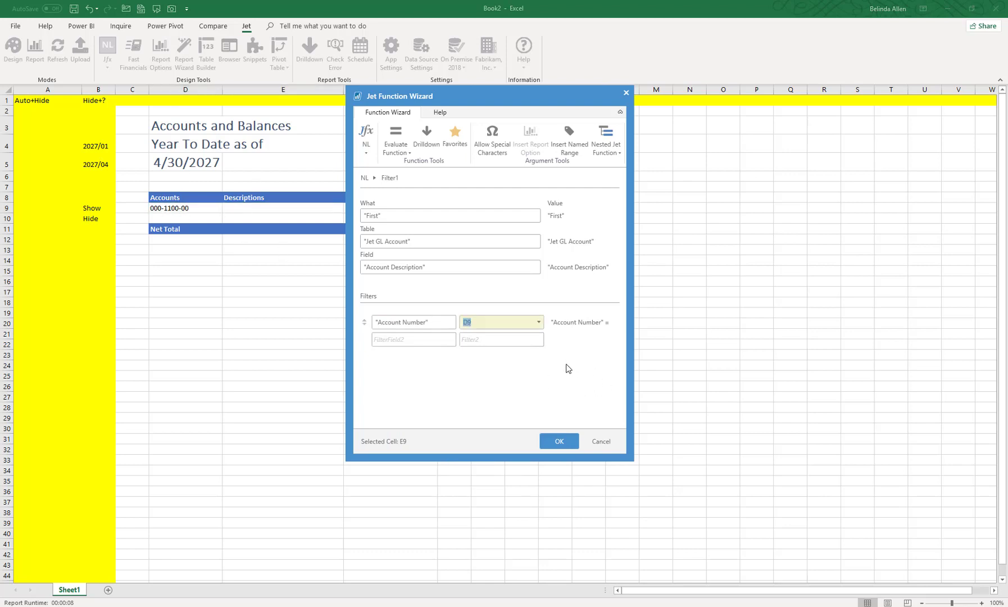
{"action": "key", "text": "F4"}
{"action": "key", "text": "F4"}
{"action": "key", "text": "F4"}
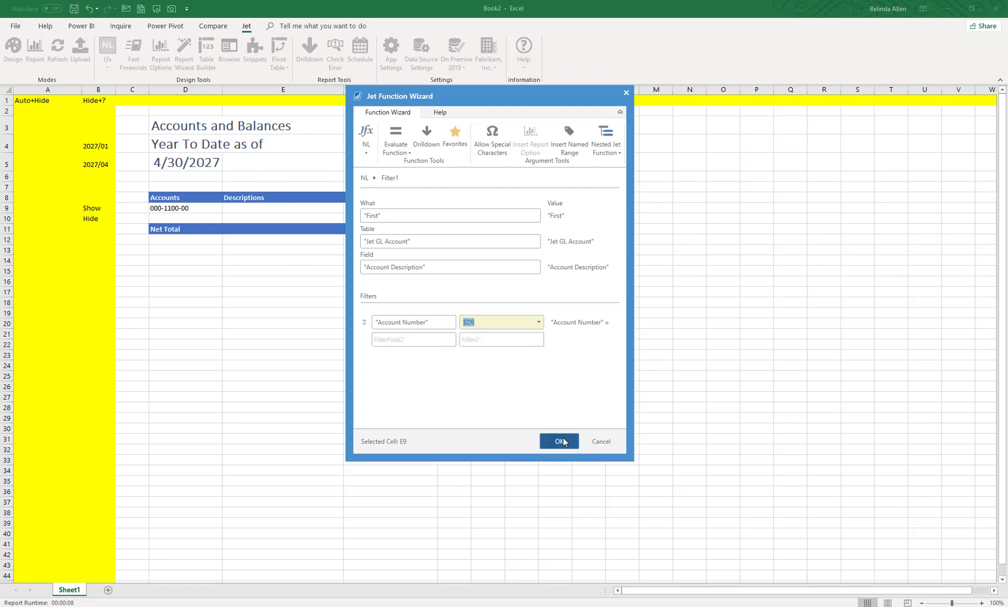
{"action": "left_click", "coordinate": [559, 441]}
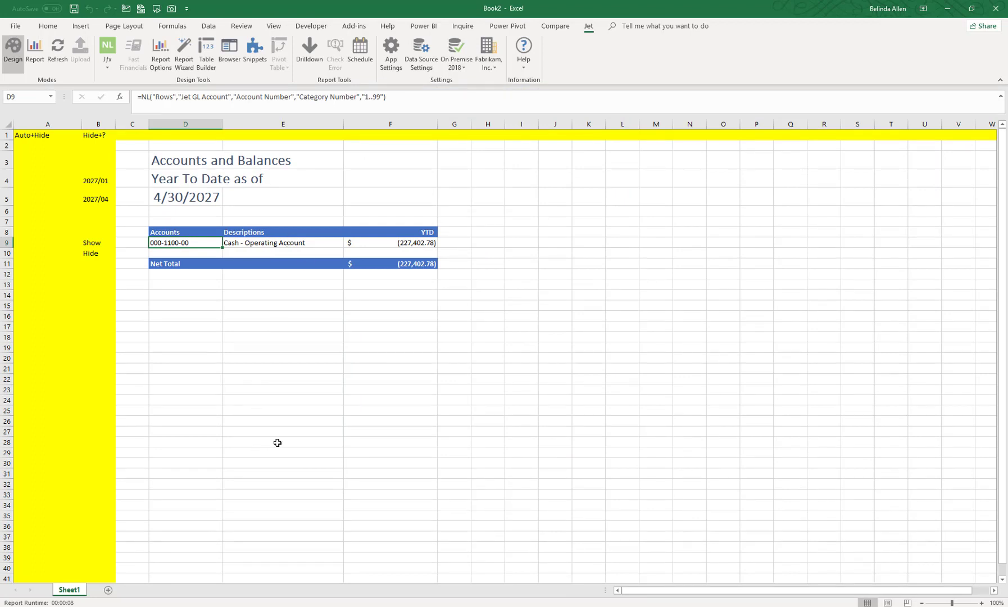
Step: Run the Jet report and check that all GL account rows net to 0.00
{"action": "left_click", "coordinate": [35, 53]}
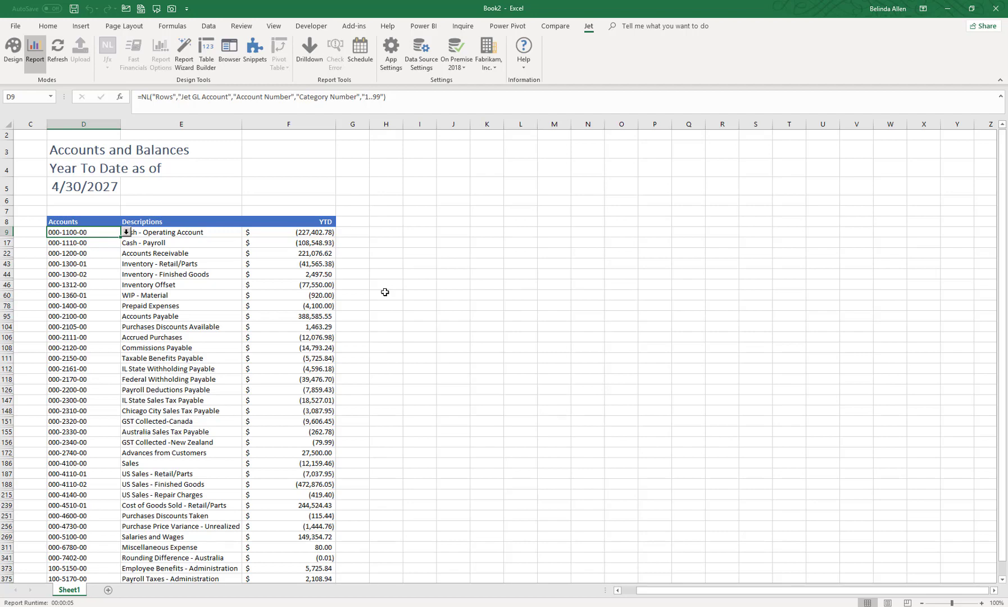
{"action": "scroll", "coordinate": [378, 382], "scroll_direction": "down", "scroll_amount": 2}
{"action": "scroll", "coordinate": [348, 450], "scroll_direction": "down", "scroll_amount": 2}
{"action": "scroll", "coordinate": [302, 523], "scroll_direction": "down", "scroll_amount": 1}
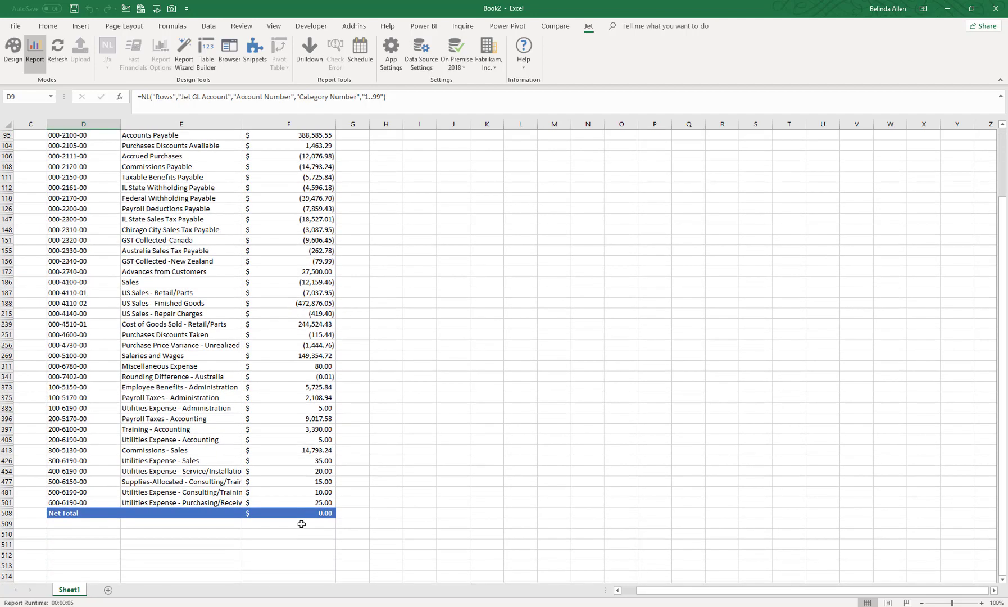
{"action": "scroll", "coordinate": [330, 523], "scroll_direction": "up", "scroll_amount": 2}
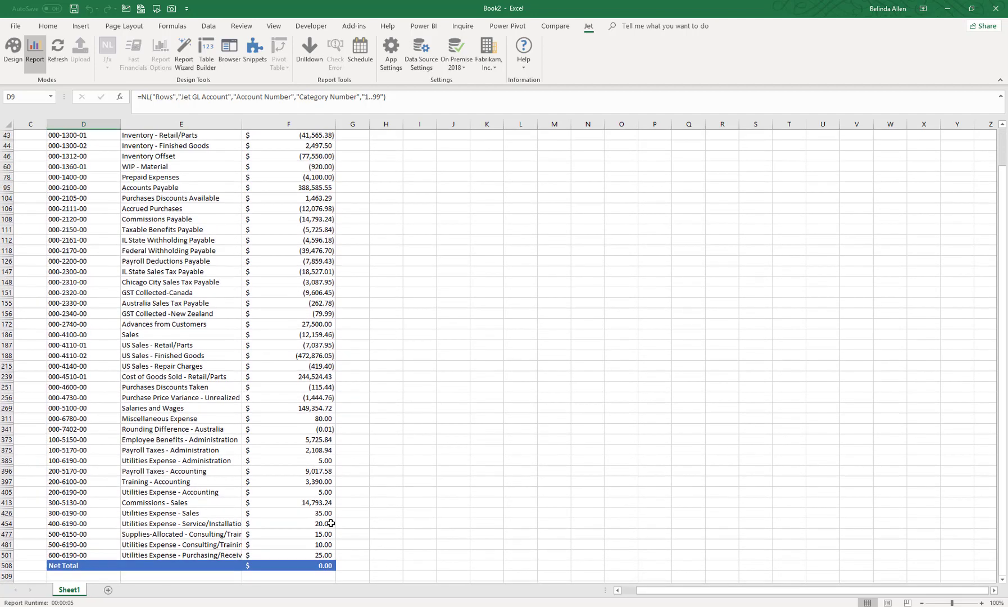
{"action": "scroll", "coordinate": [331, 523], "scroll_direction": "up", "scroll_amount": 3}
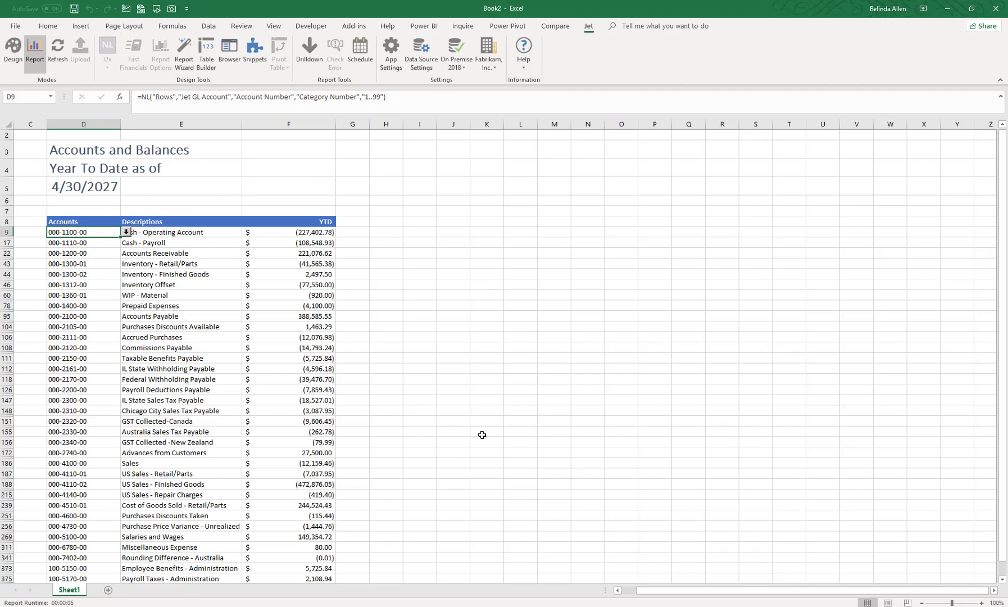